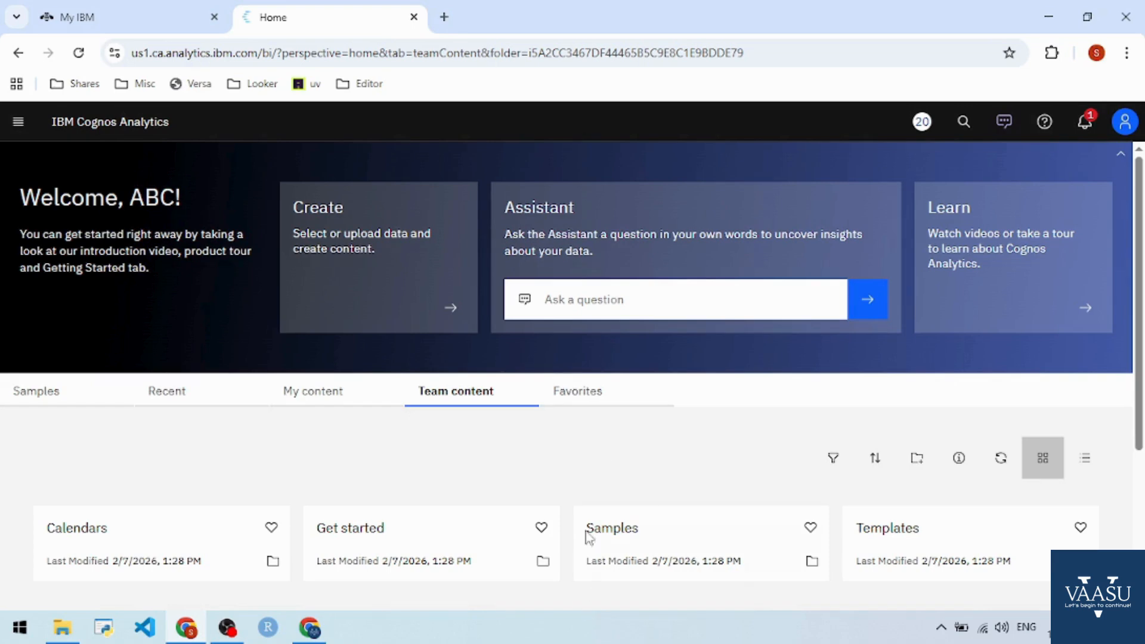
Step: Create a new report based on the 1 column template
left_click(18, 122)
left_click(48, 204)
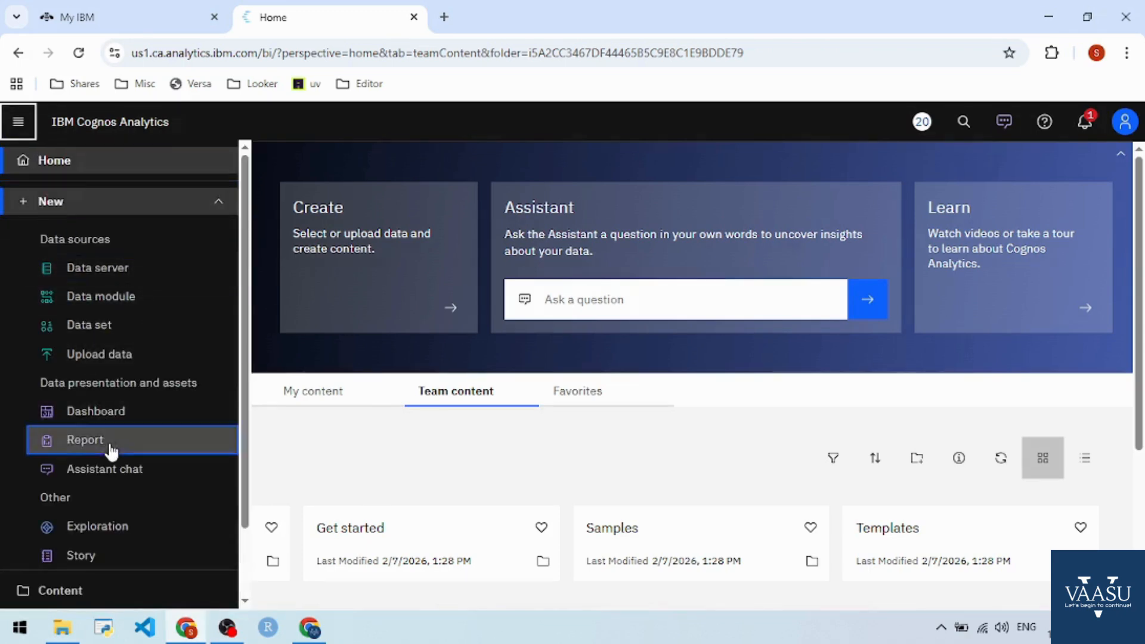
left_click(90, 440)
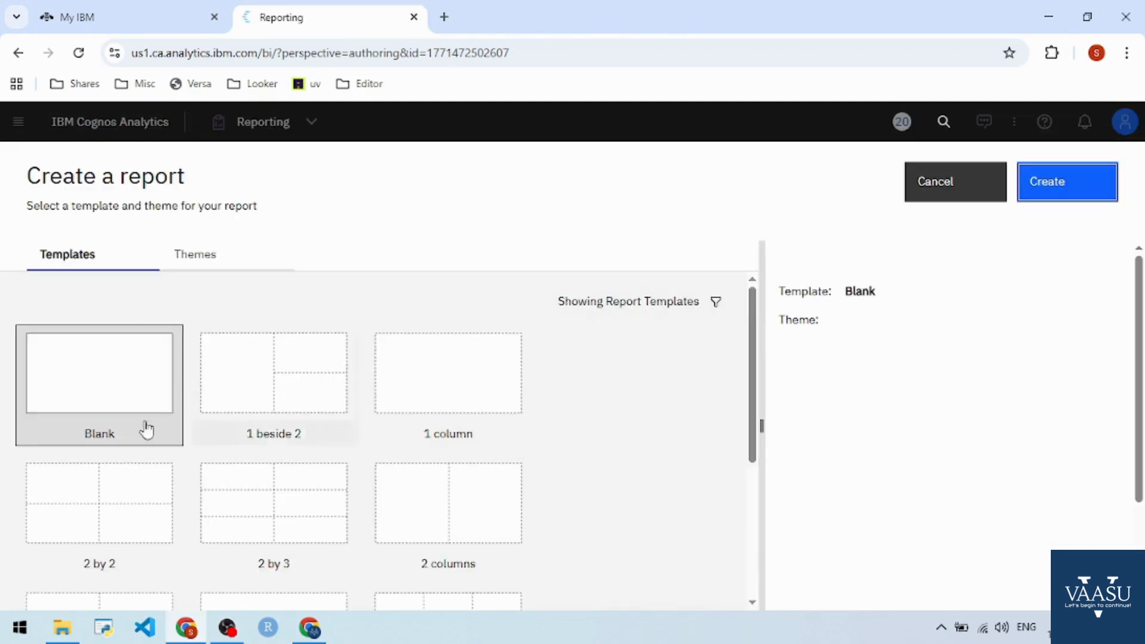
left_click(408, 379)
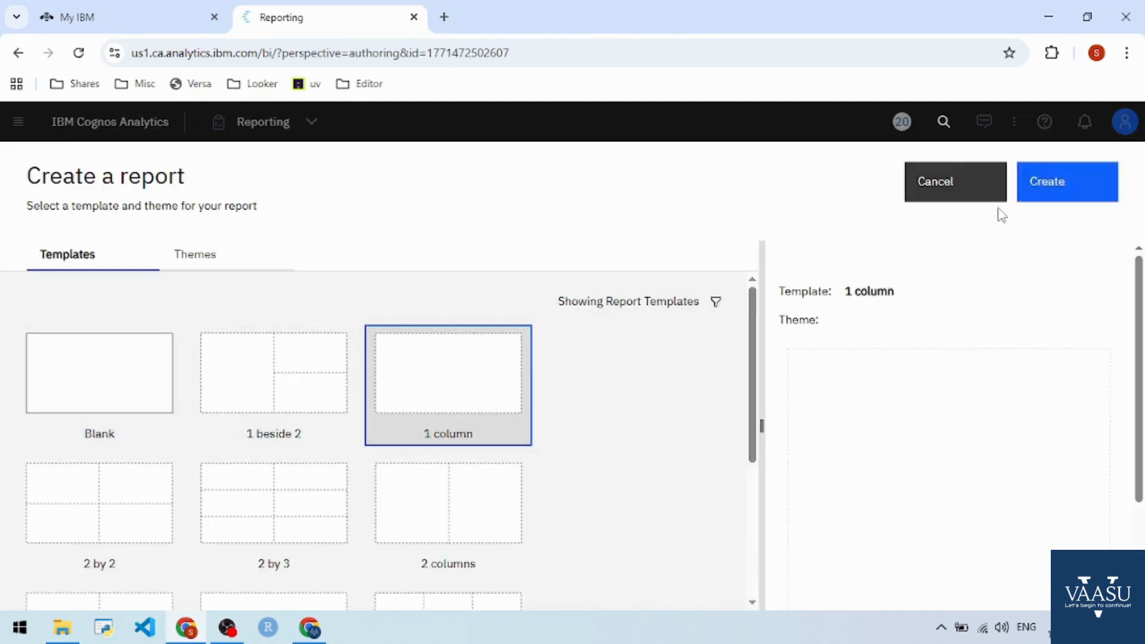
left_click(1041, 187)
Step: Select the Coffee sales and marketing data module from Team content / Samples / By industry / Retail / Data as the report's source
left_click(106, 461)
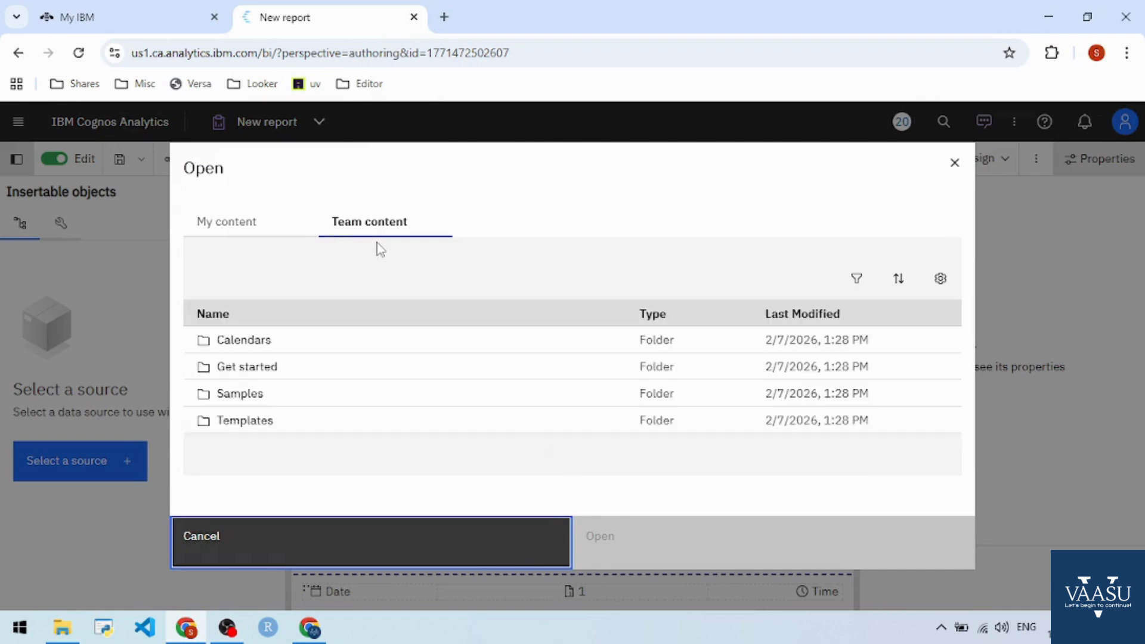
left_click(239, 394)
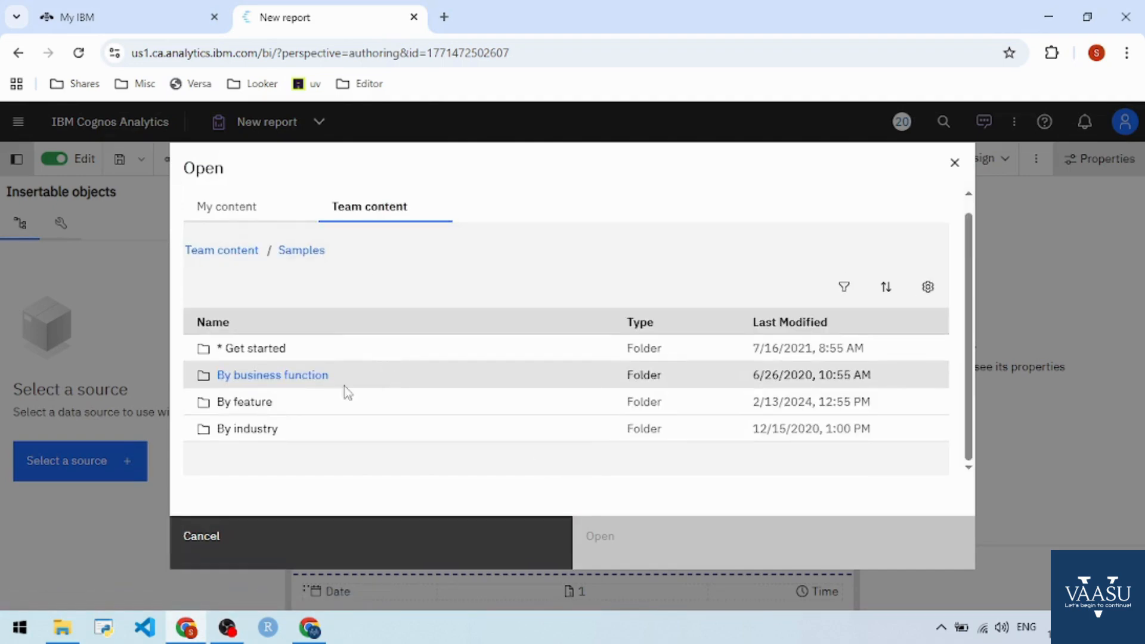
left_click(257, 407)
double_click(302, 252)
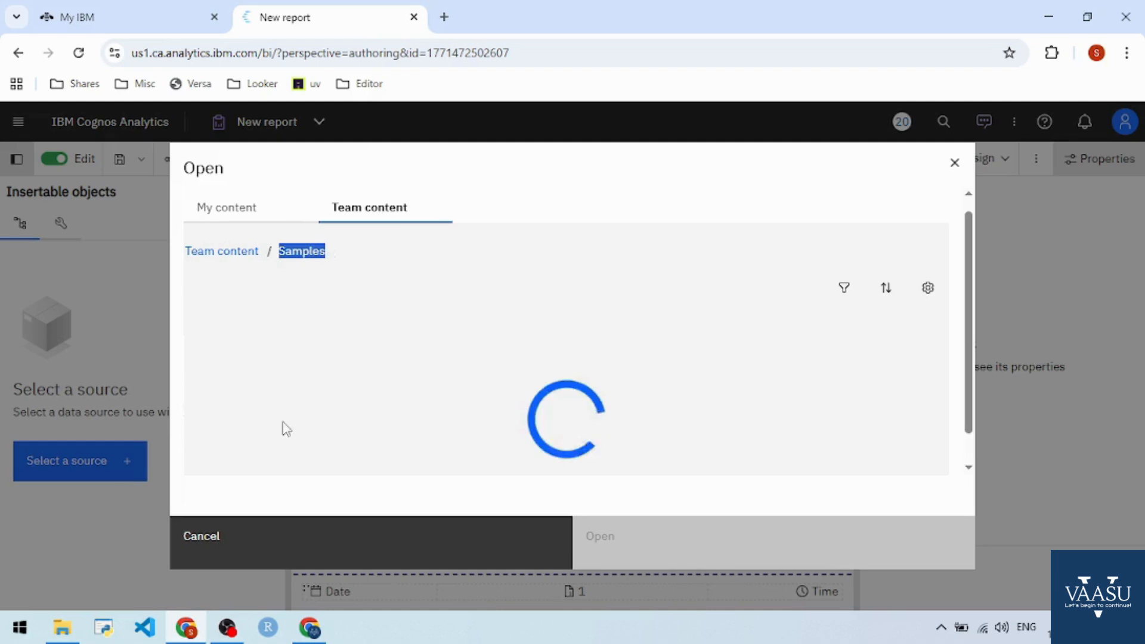
left_click(238, 439)
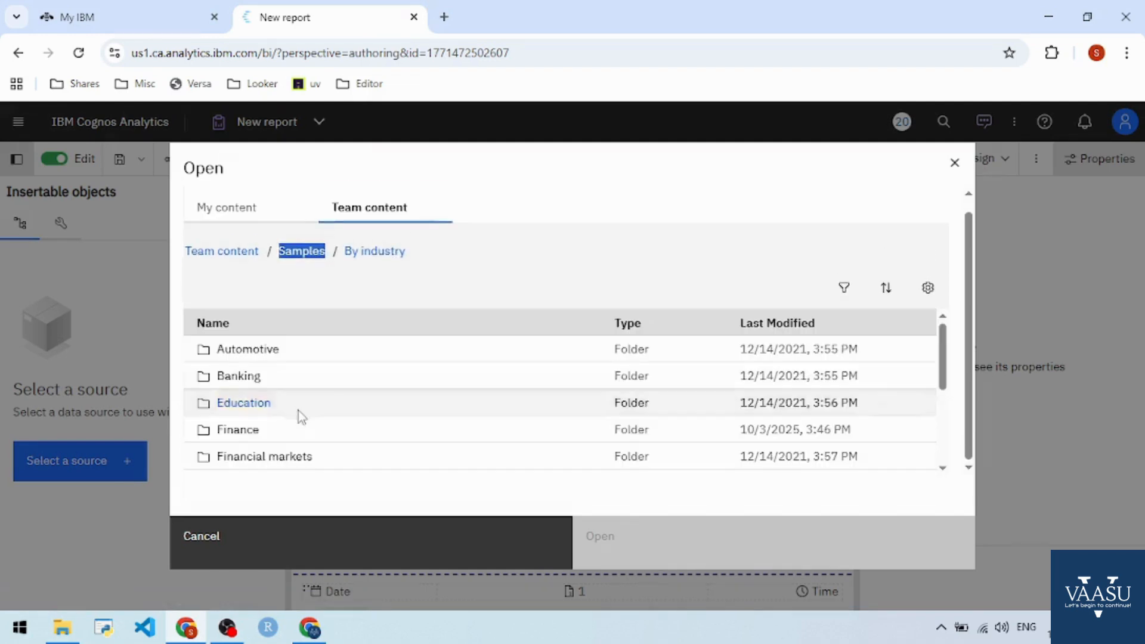
scroll(298, 412, "down", 5)
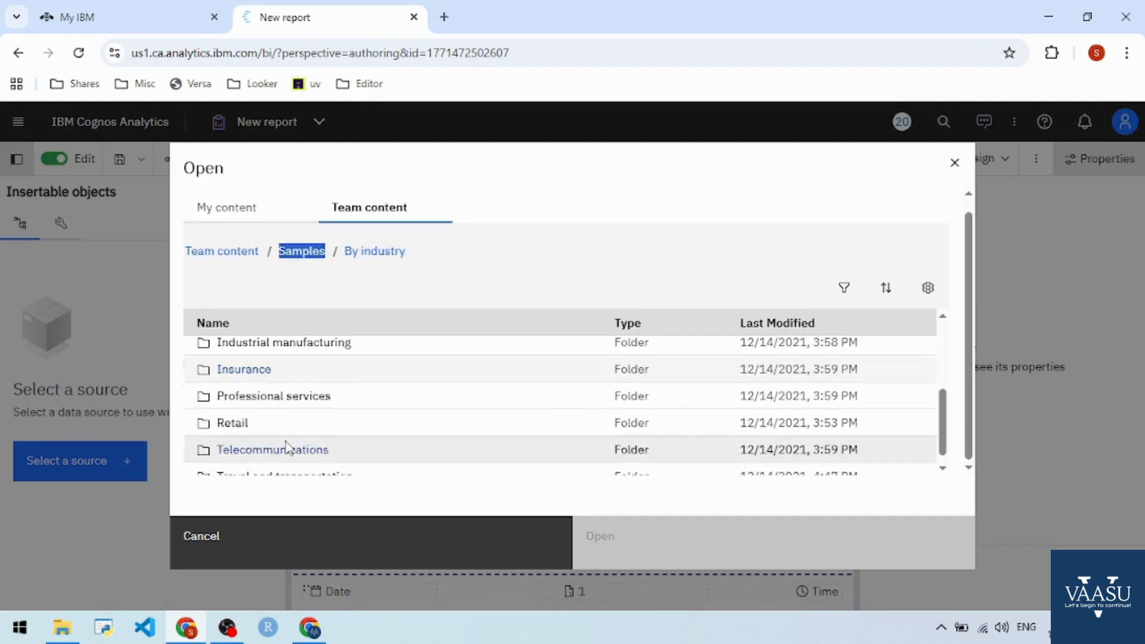
left_click(243, 429)
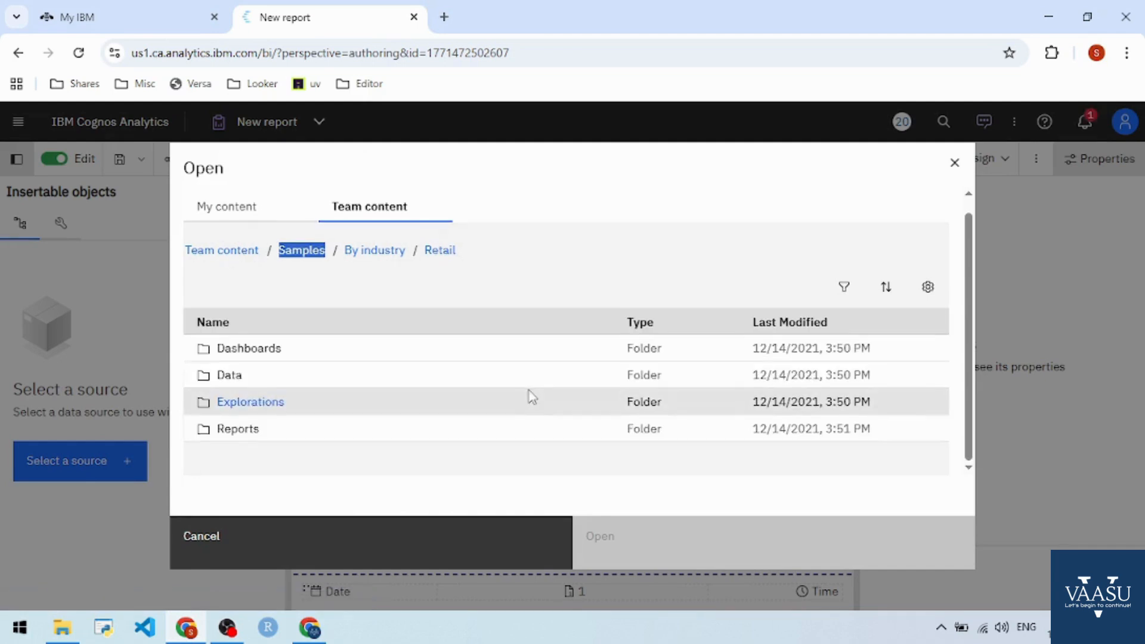
left_click(221, 382)
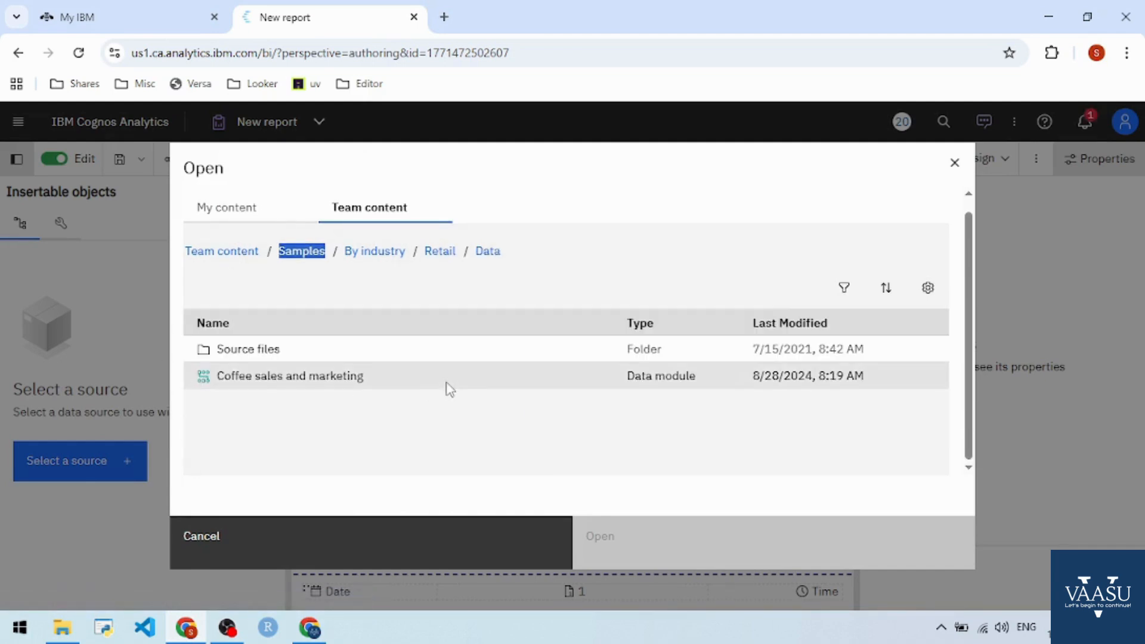
left_click(405, 376)
left_click(636, 528)
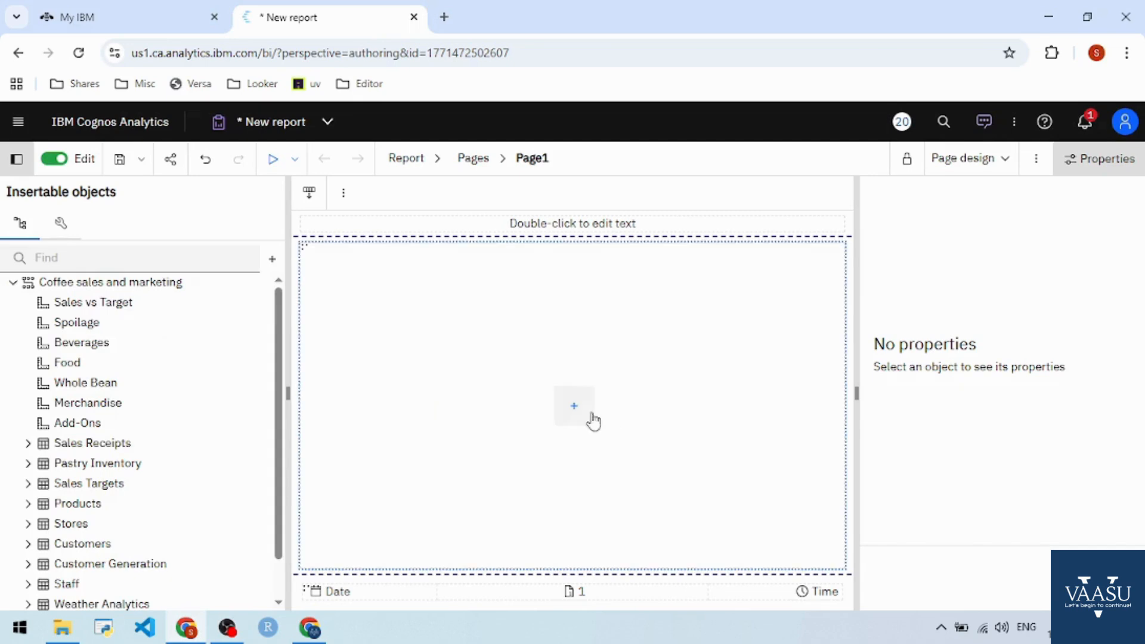
Step: Insert a list on the page, naming it List_product and its query Query_Product
left_click(573, 407)
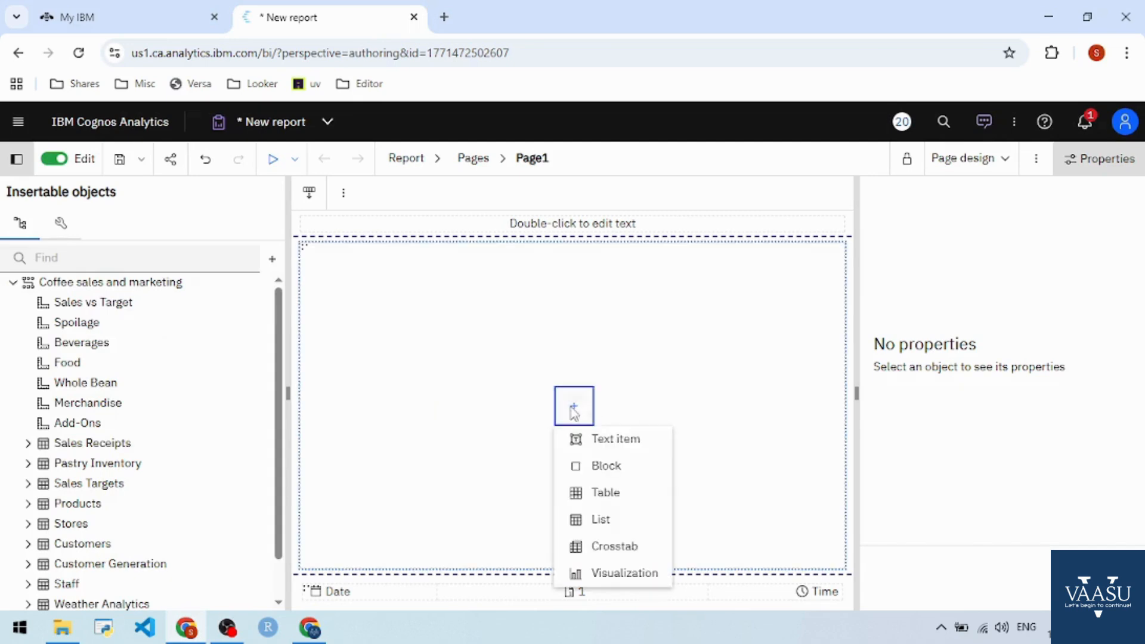
left_click(614, 521)
left_click(549, 327)
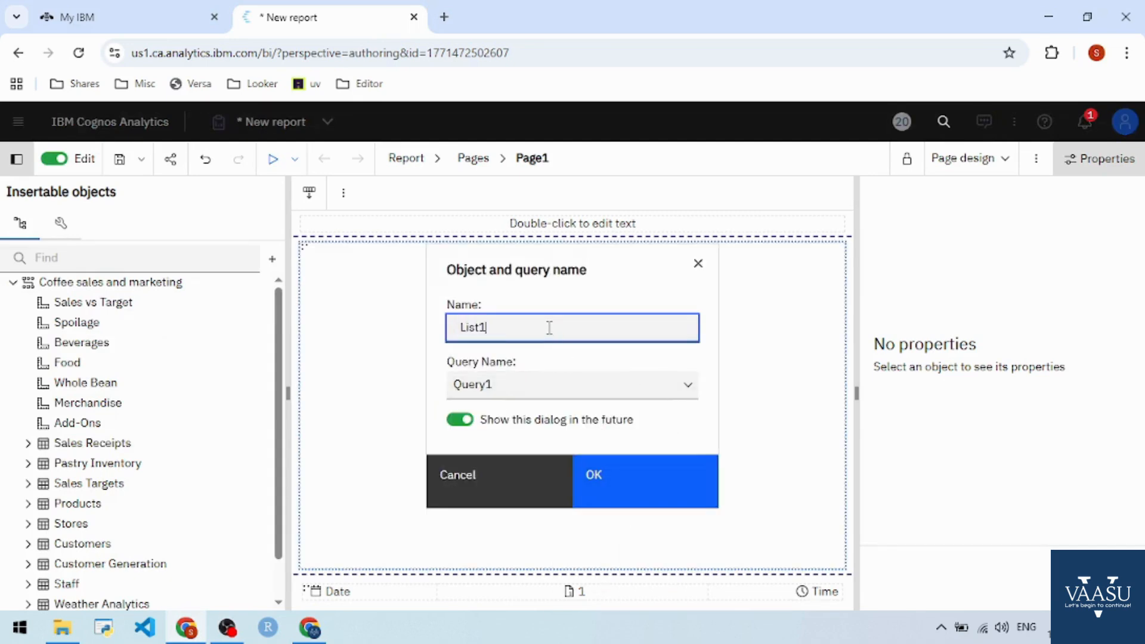
key("BackSpace")
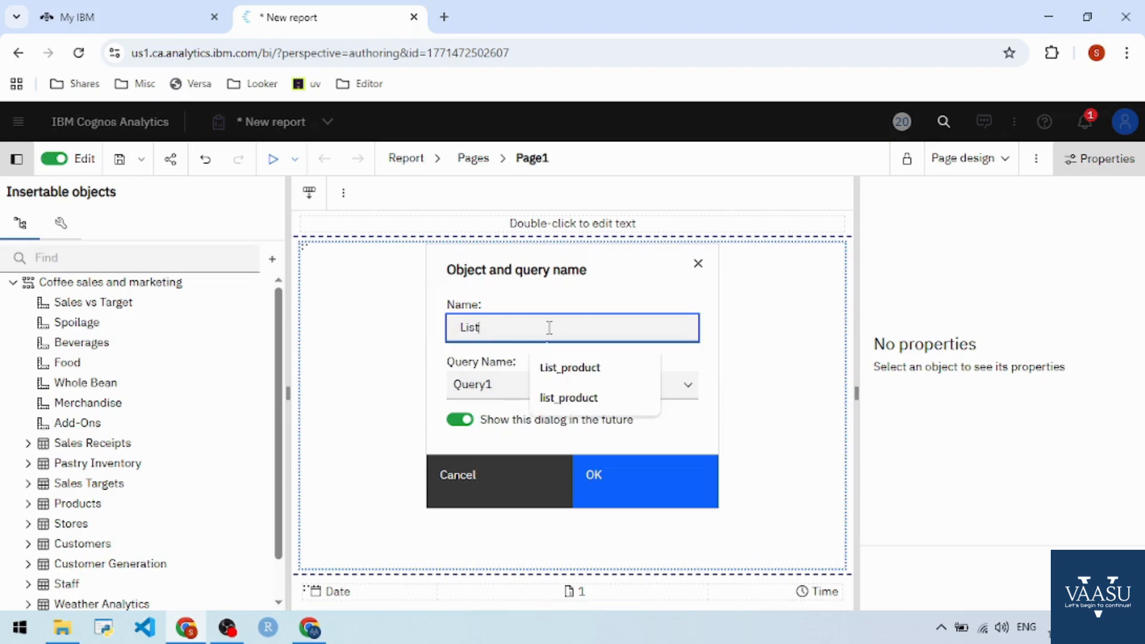
left_click(547, 369)
left_click(530, 378)
key("BackSpace")
left_click(540, 419)
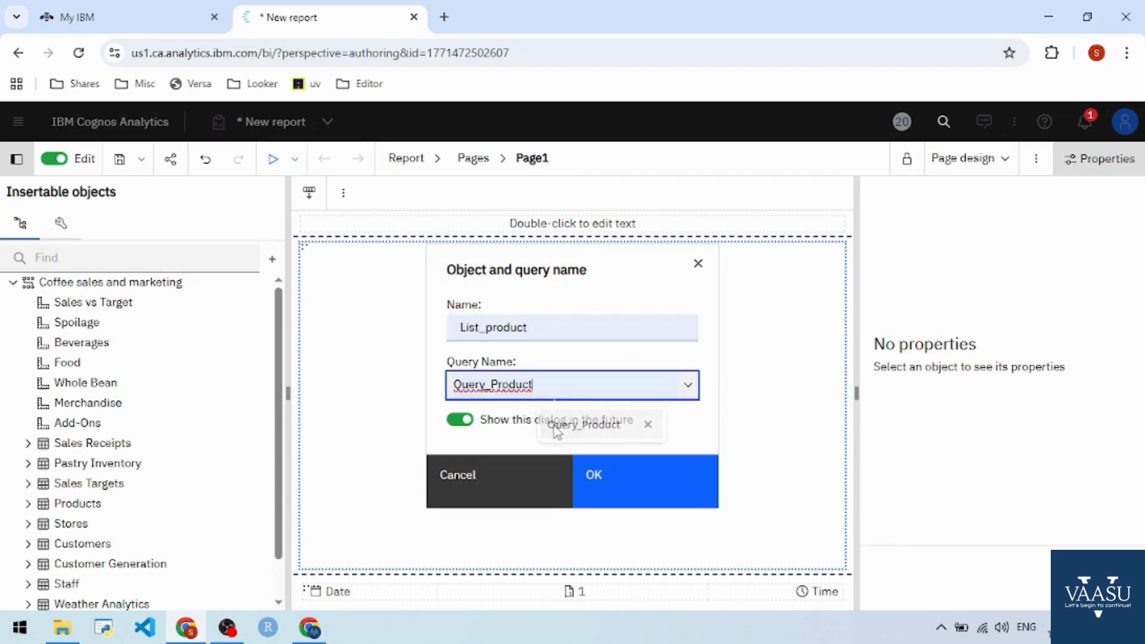
left_click(604, 473)
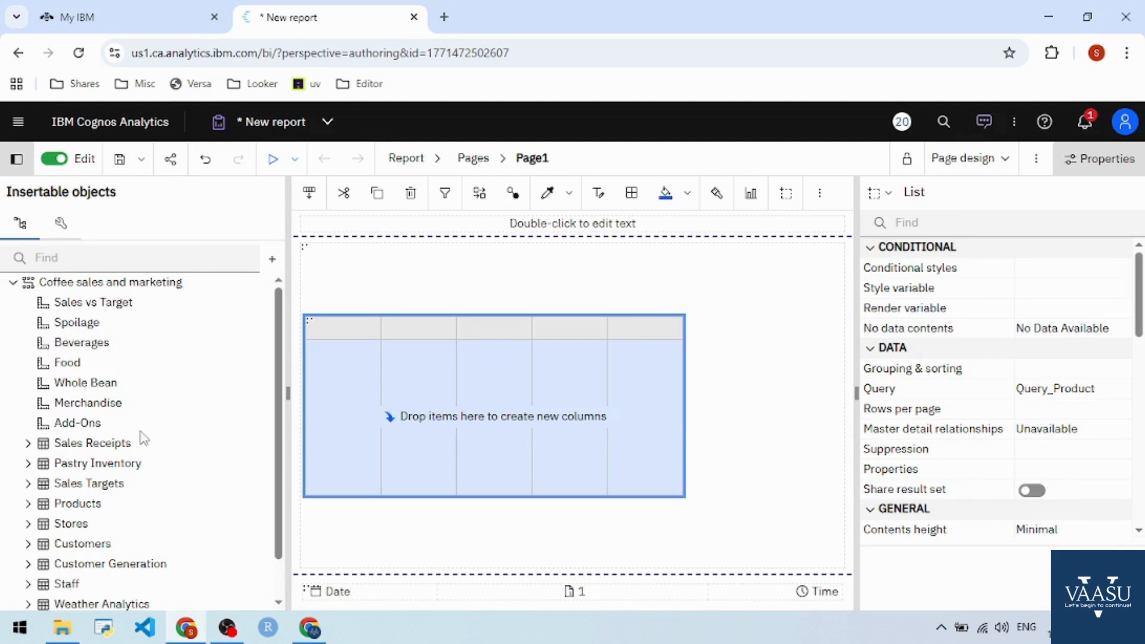
Step: Add Product Group, Product Category, Product Type and Product from the Products table as columns of the list
scroll(51, 438, "down", 1)
left_click(28, 459)
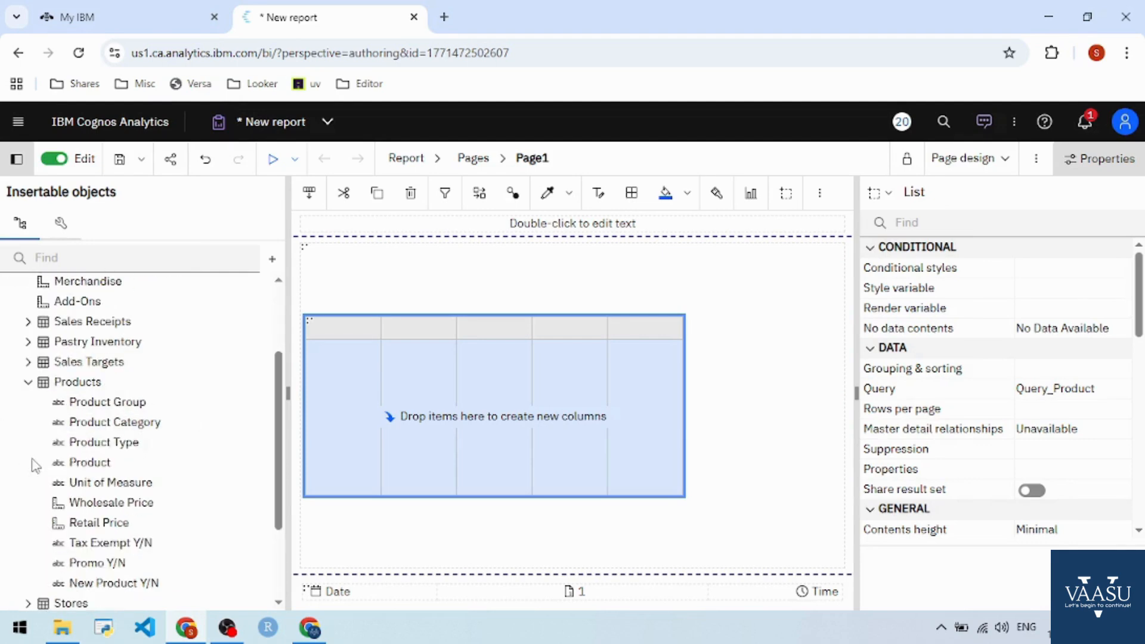
double_click(100, 403)
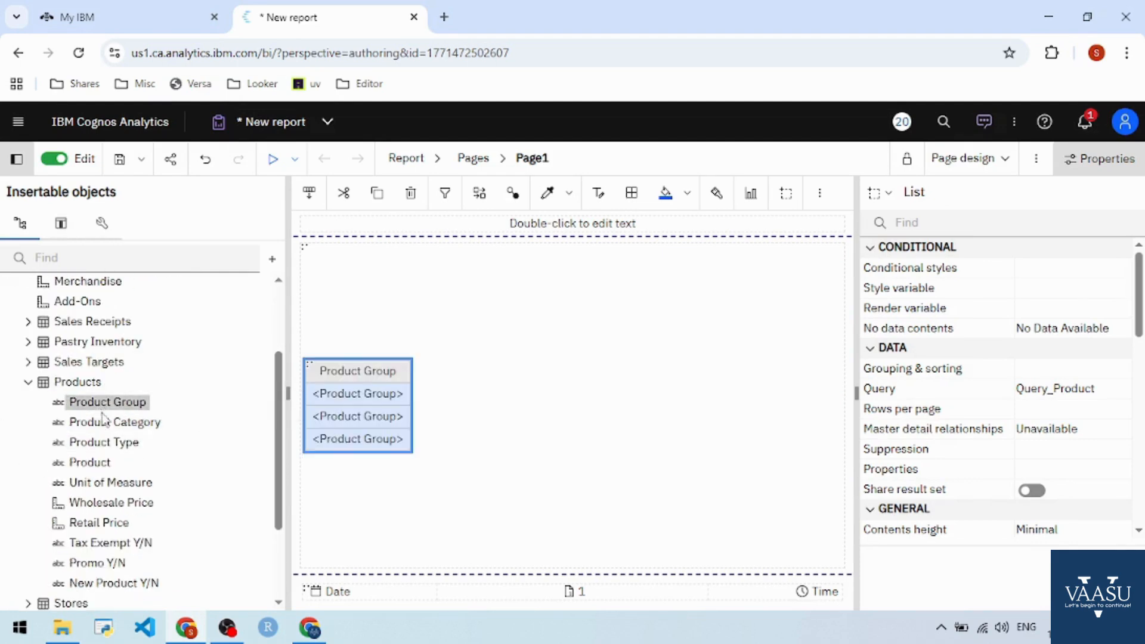
double_click(99, 422)
double_click(99, 442)
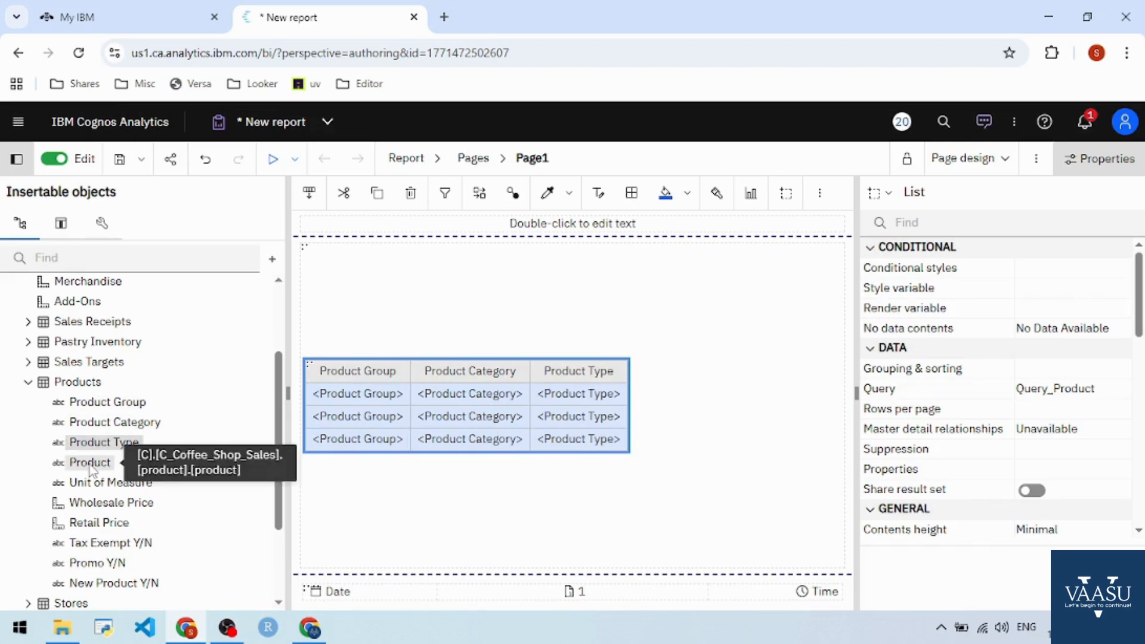
double_click(90, 464)
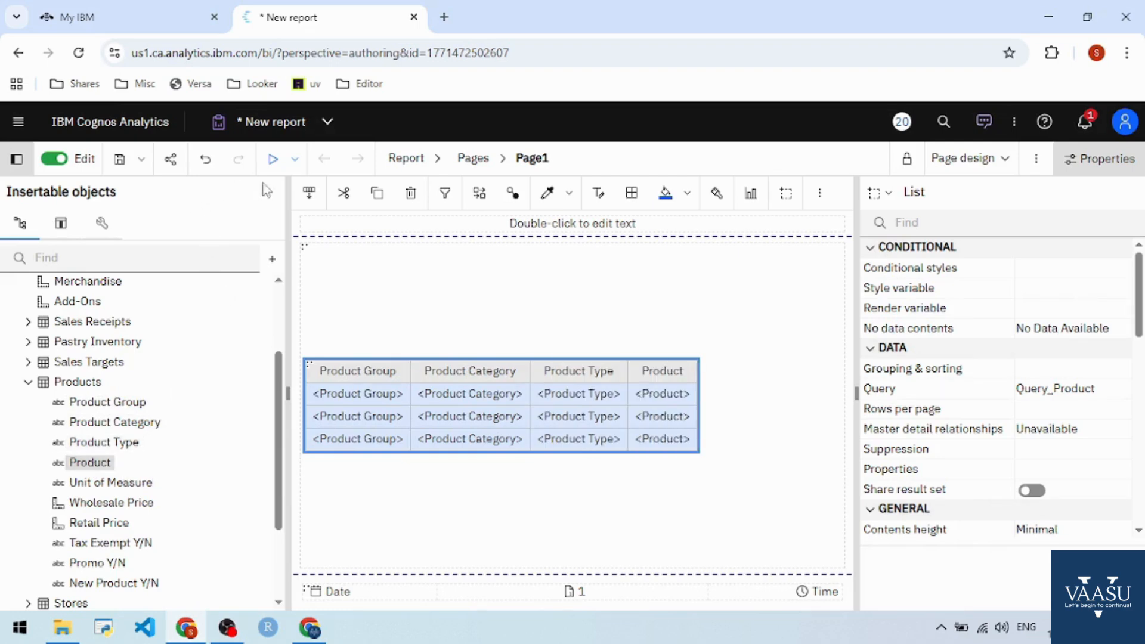
Step: Run the report and look through the product rows in the output
left_click(273, 159)
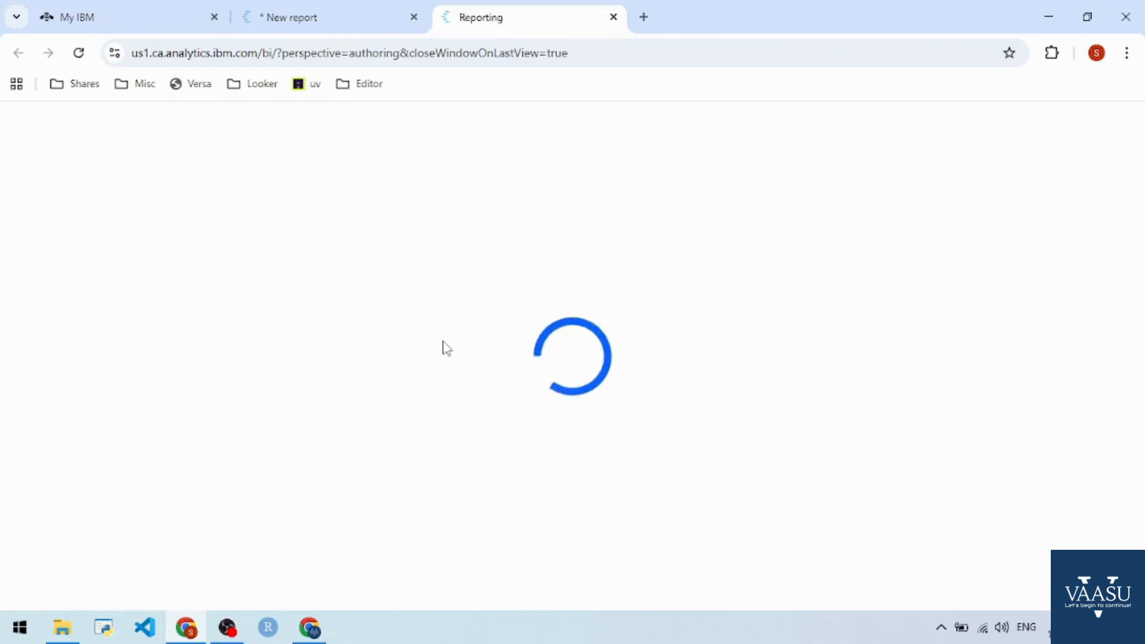
left_click(986, 160)
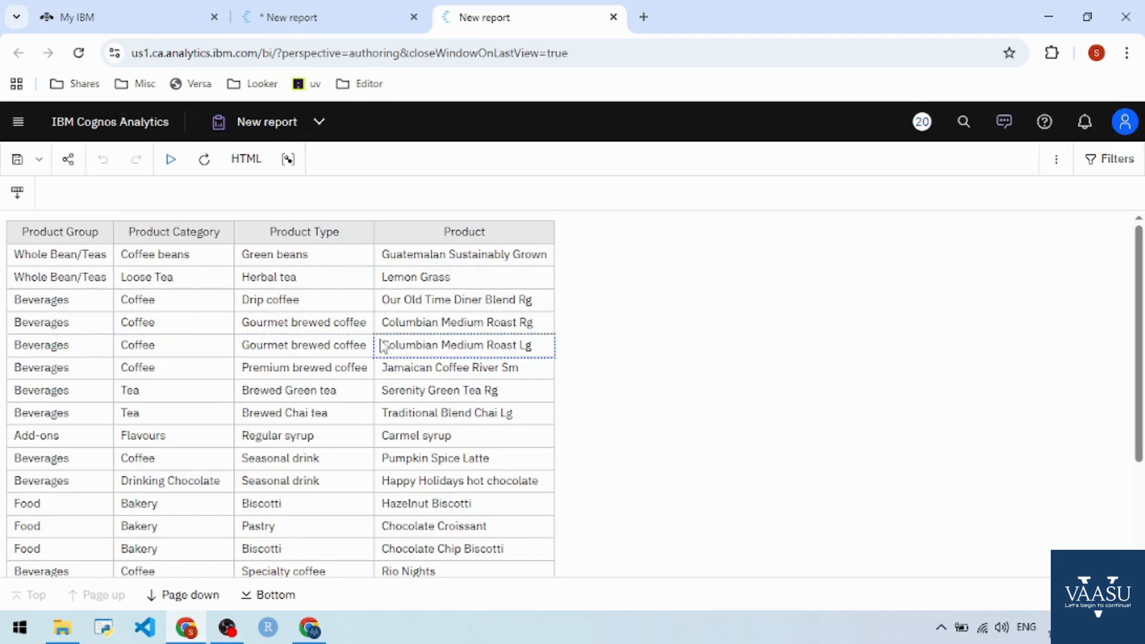
scroll(91, 437, "down", 2)
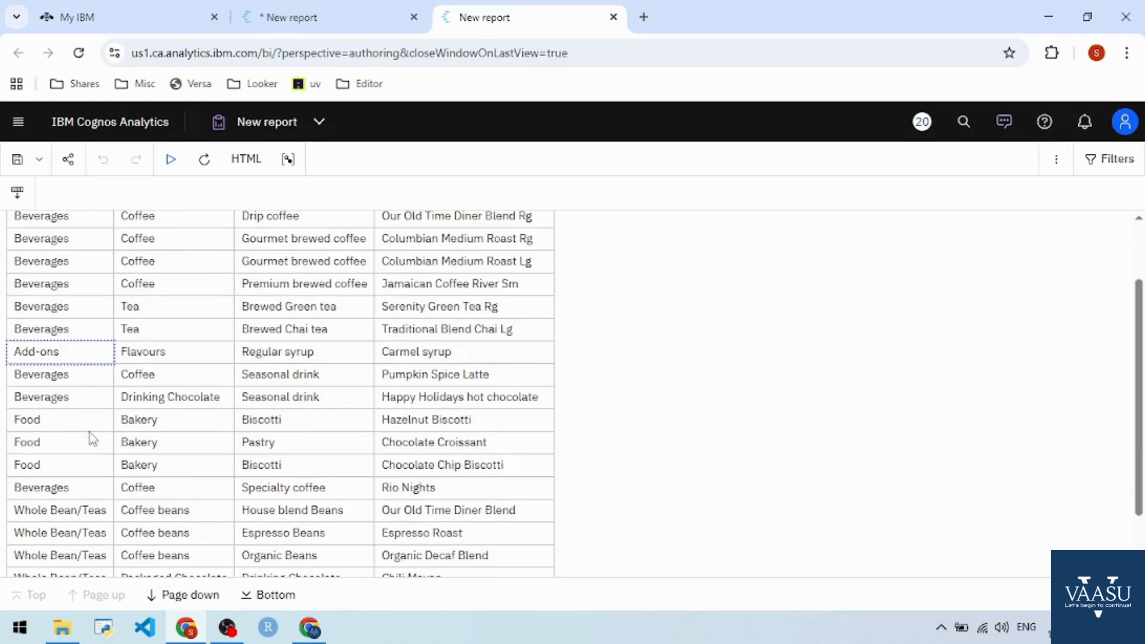
scroll(61, 439, "up", 3)
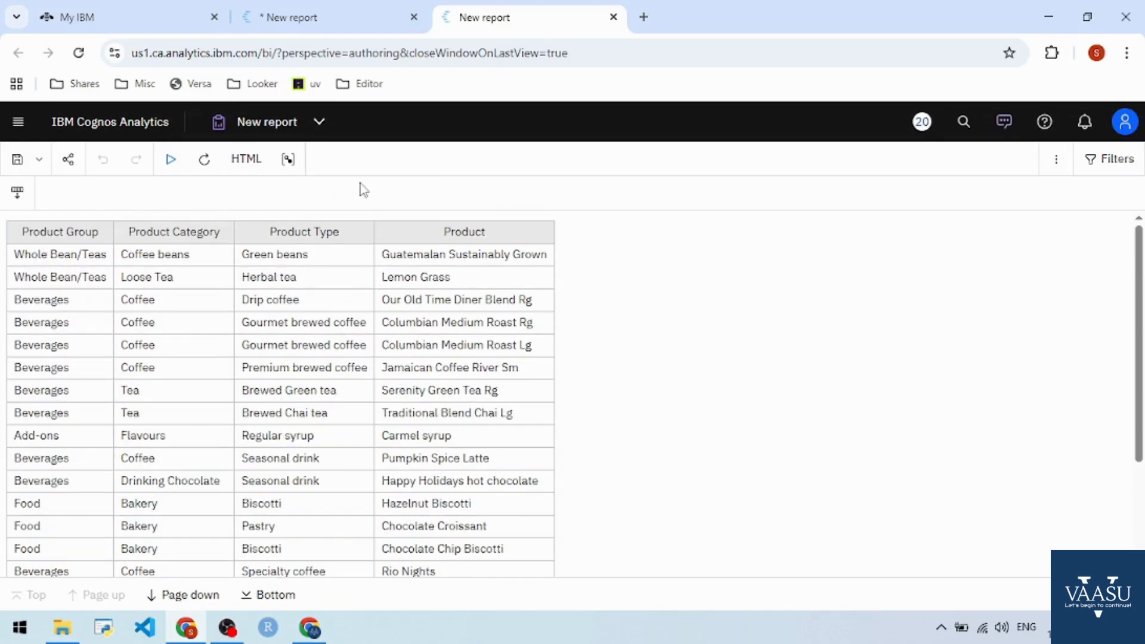
Step: Return to the report design, open Query_Product and start a detail filter on the Product Group data item
left_click(350, 14)
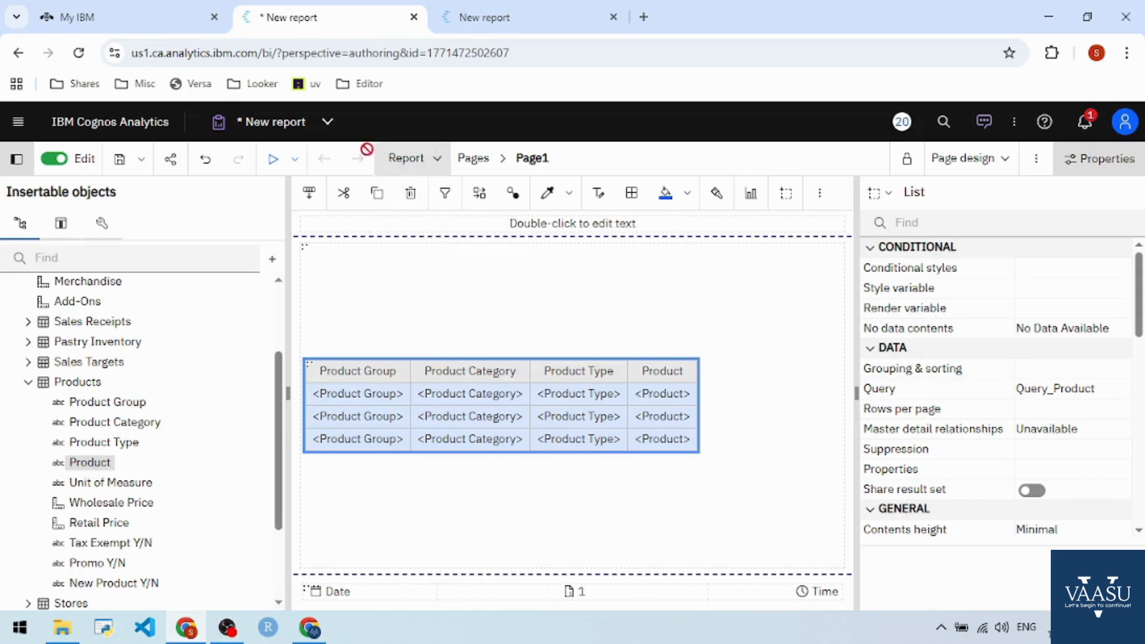
left_click(418, 170)
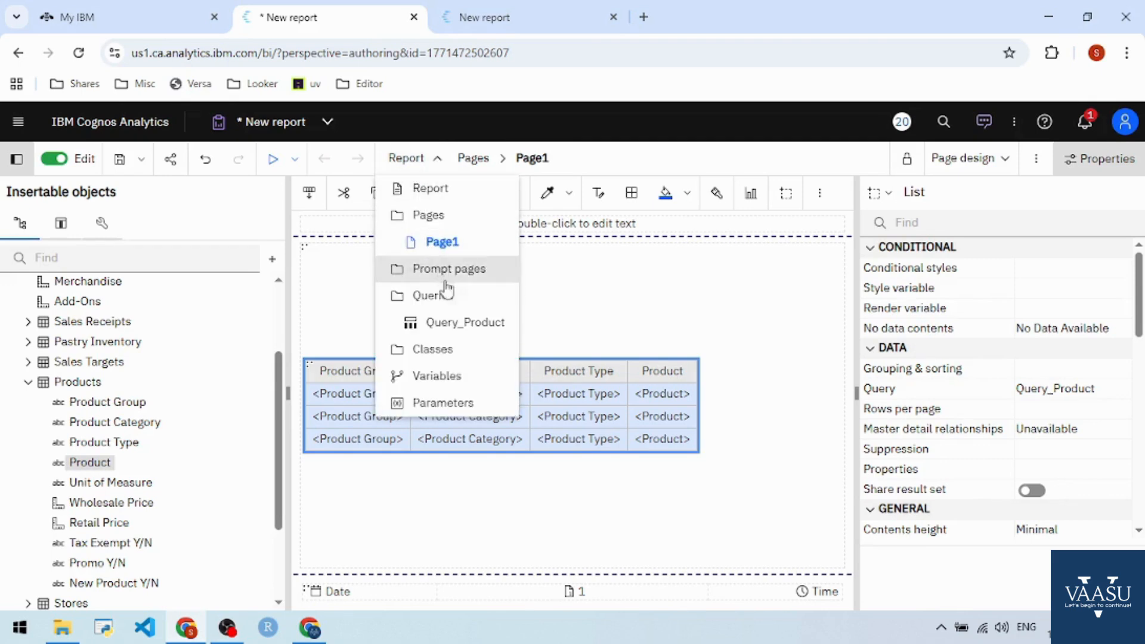
left_click(464, 325)
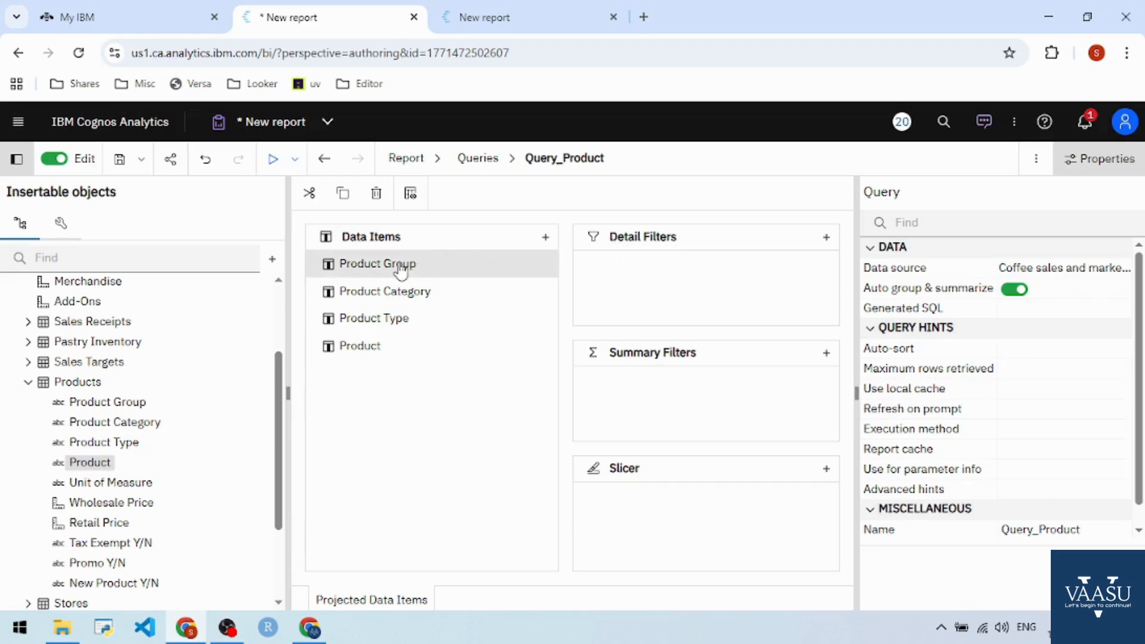
left_click_drag(396, 266, 624, 284)
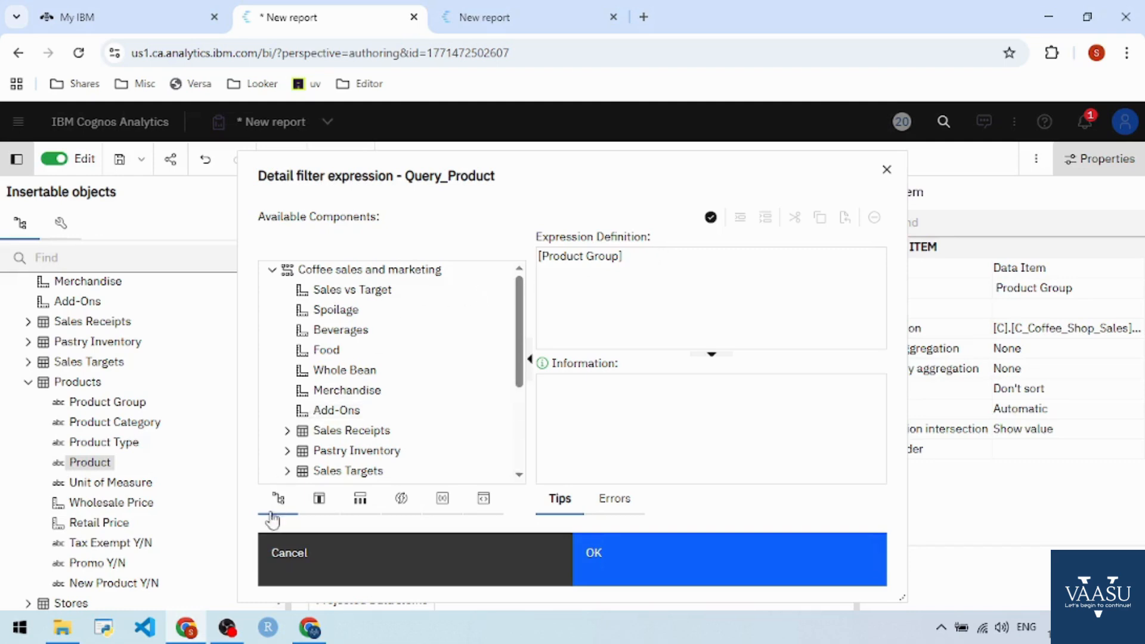
Step: Complete the detail filter expression as [Product Group]='Food', picking Food from the data item's list of values
left_click(319, 502)
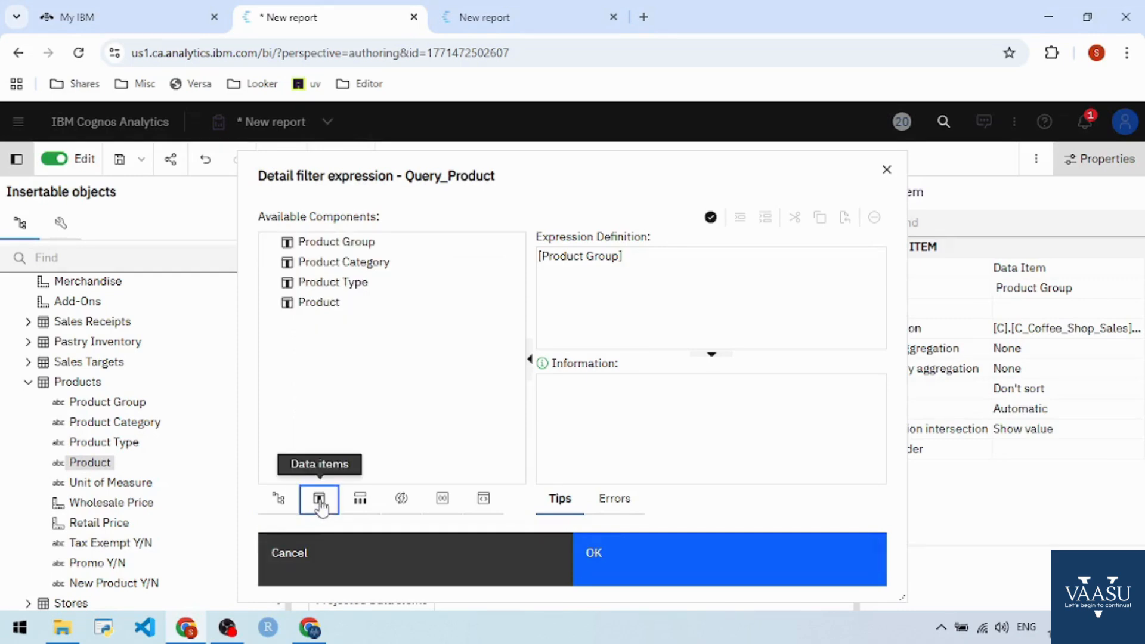
left_click(354, 246)
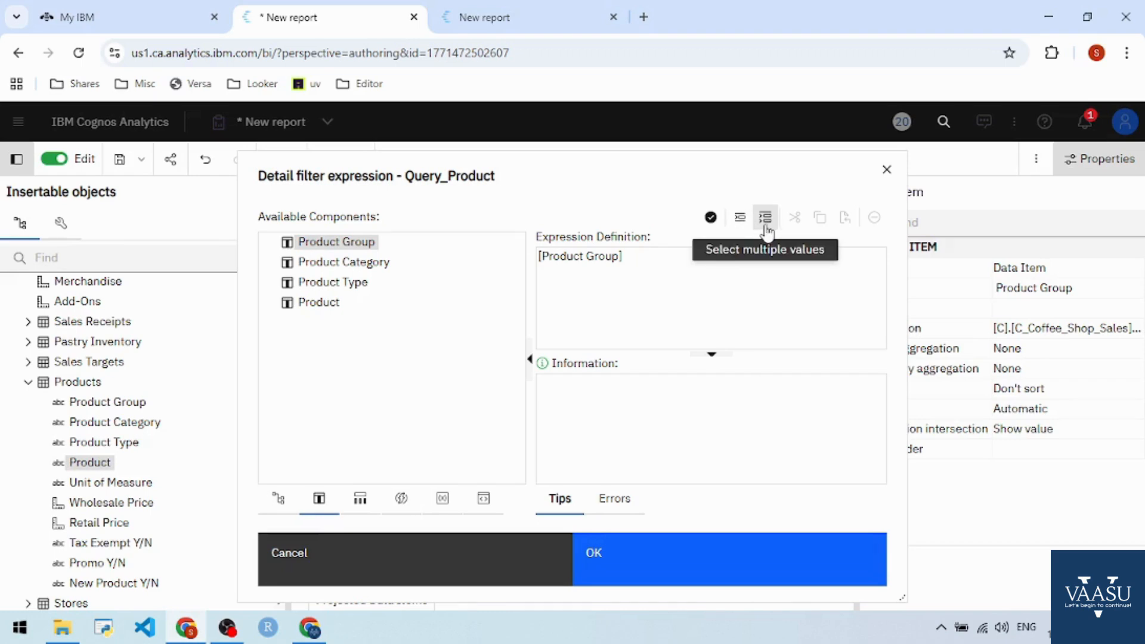
left_click(747, 224)
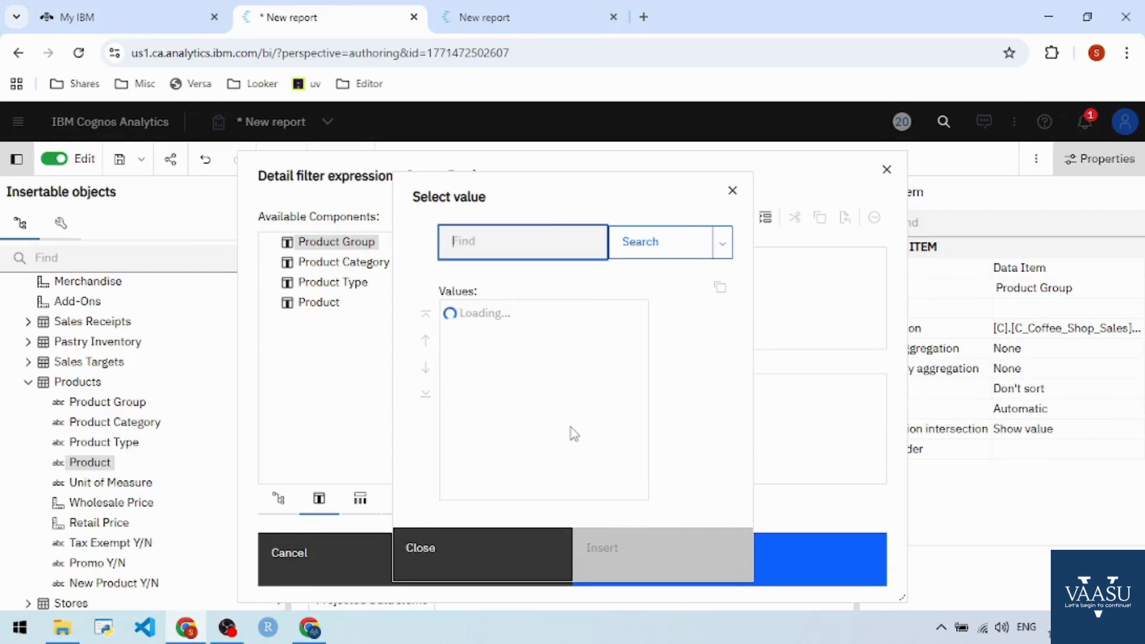
left_click(515, 371)
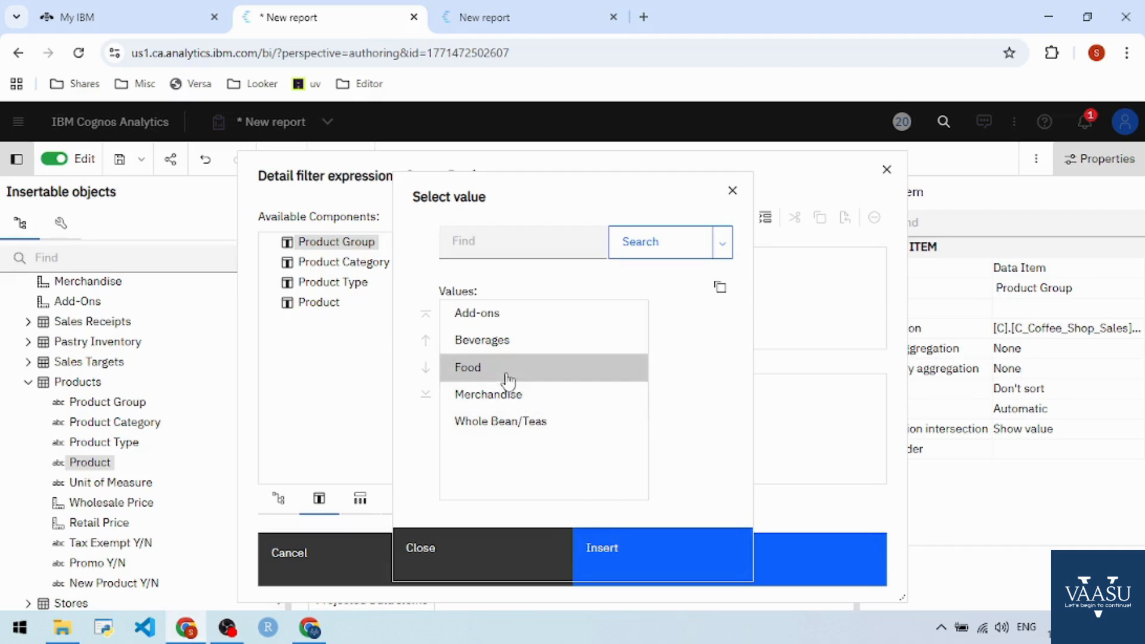
left_click(667, 565)
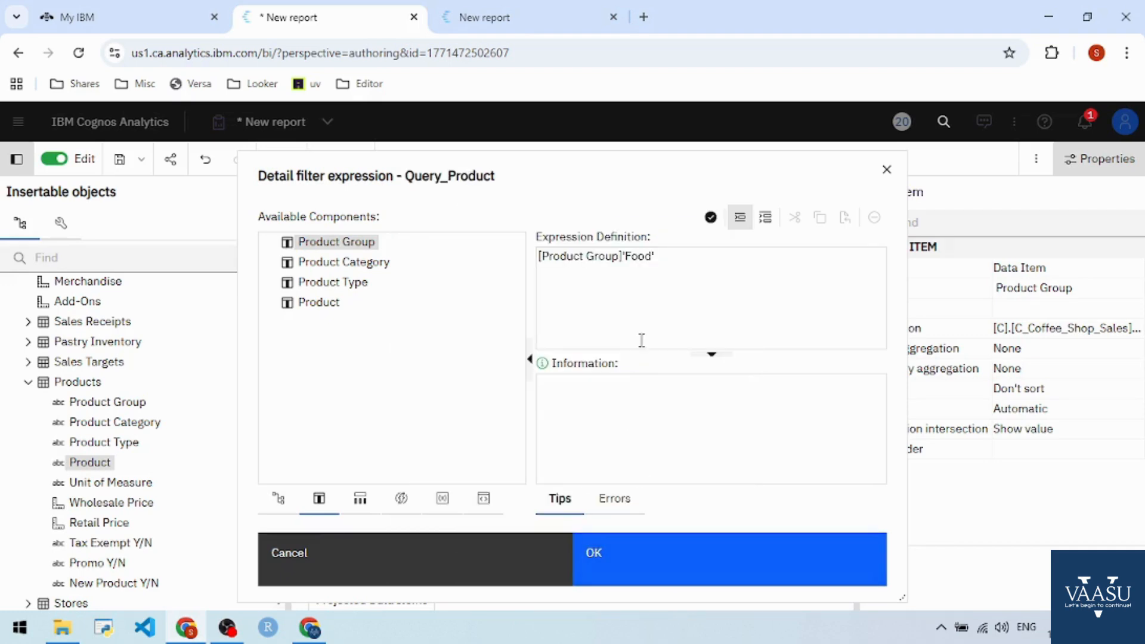
left_click(623, 259)
type("=")
Step: Validate the filter expression and add it to the detail filters of Query_Product
left_click_drag(682, 255, 540, 256)
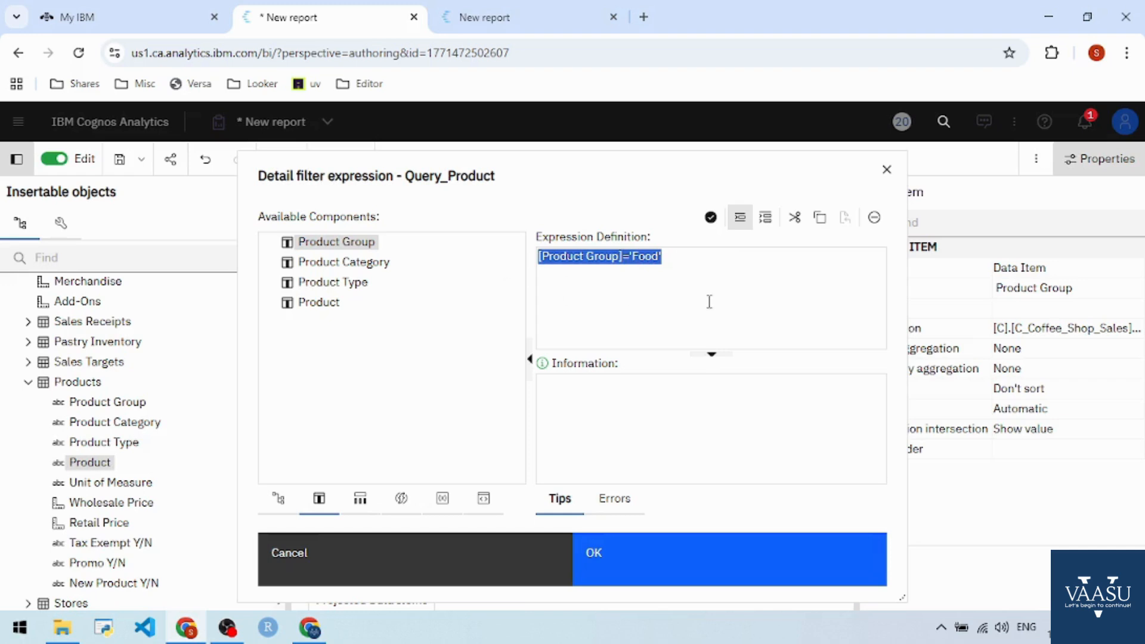
left_click(718, 266)
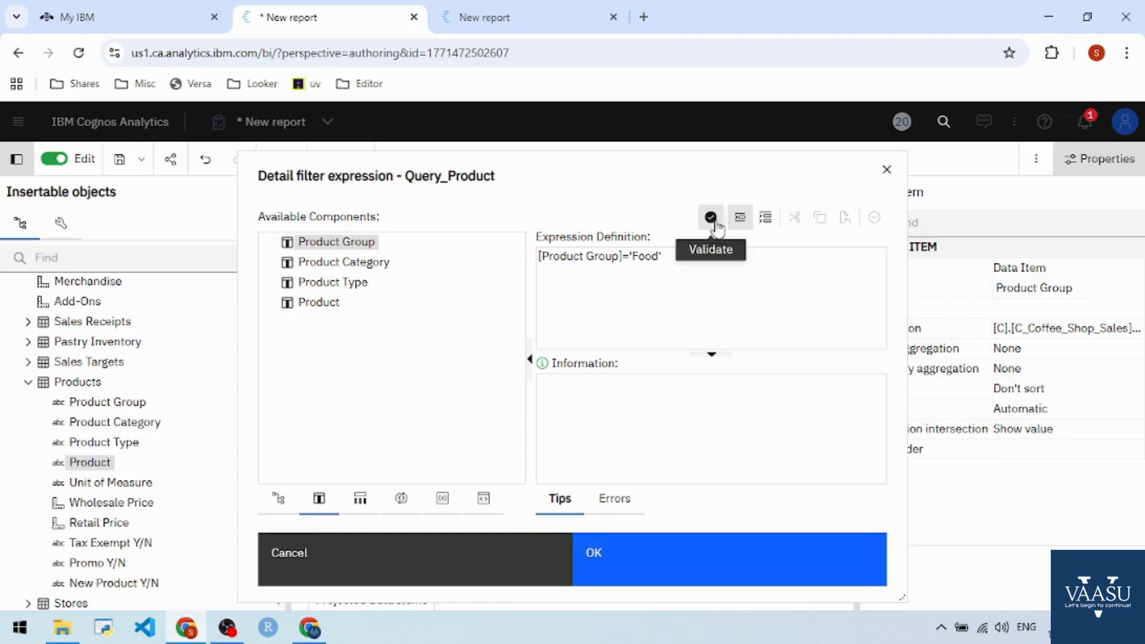
left_click(715, 220)
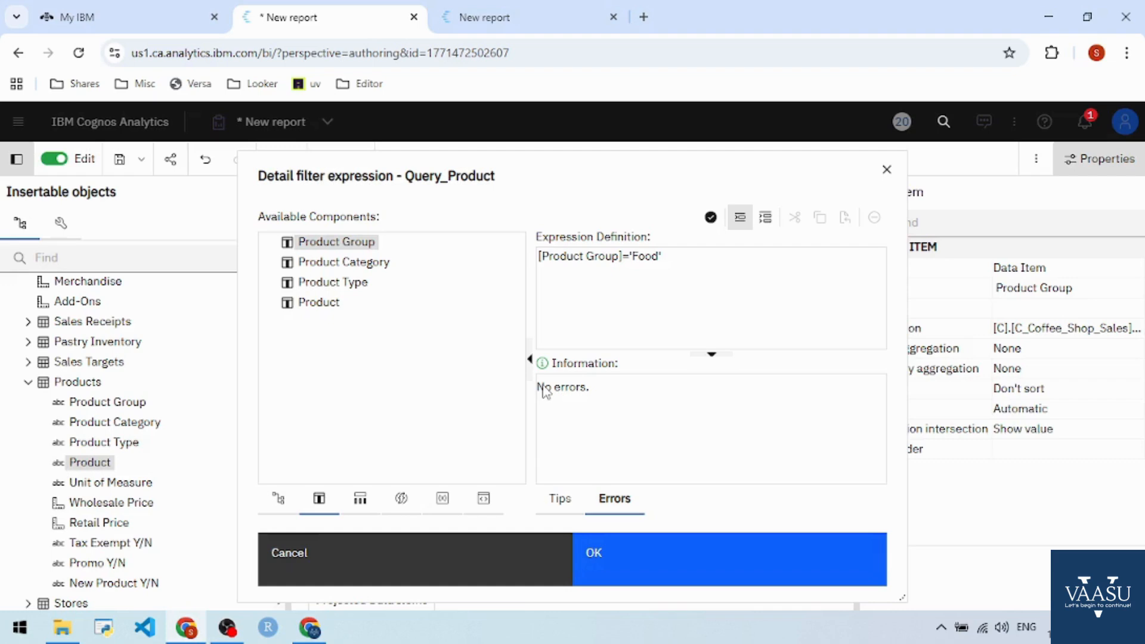
left_click(639, 555)
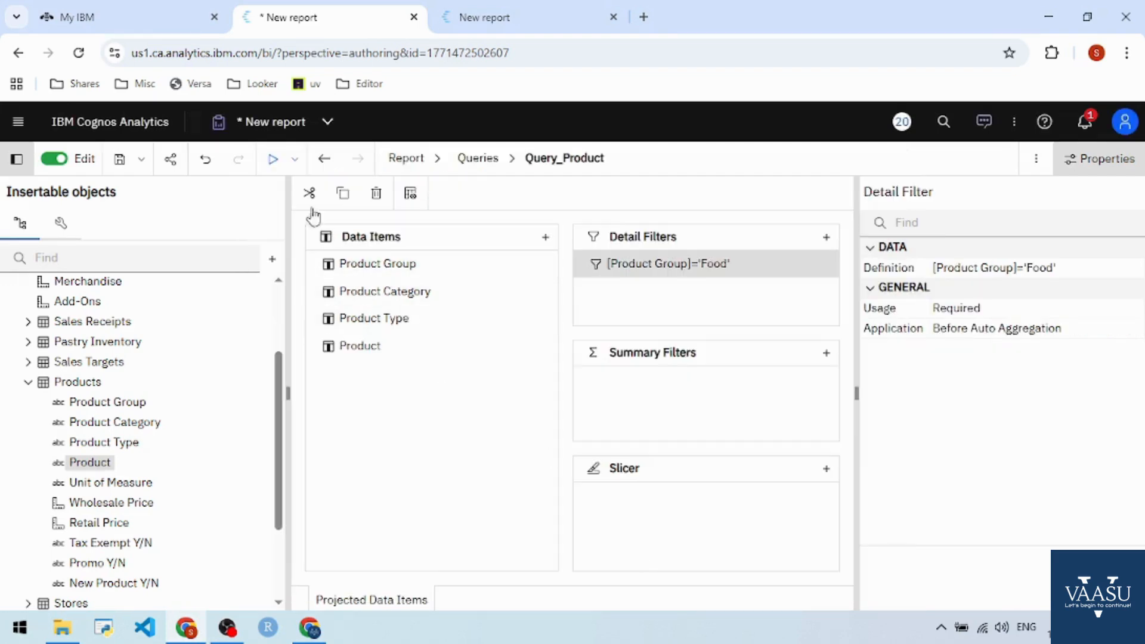
Step: Run the report, dismiss the maintenance notice, check the product rows in the output and return to the report design
left_click(274, 158)
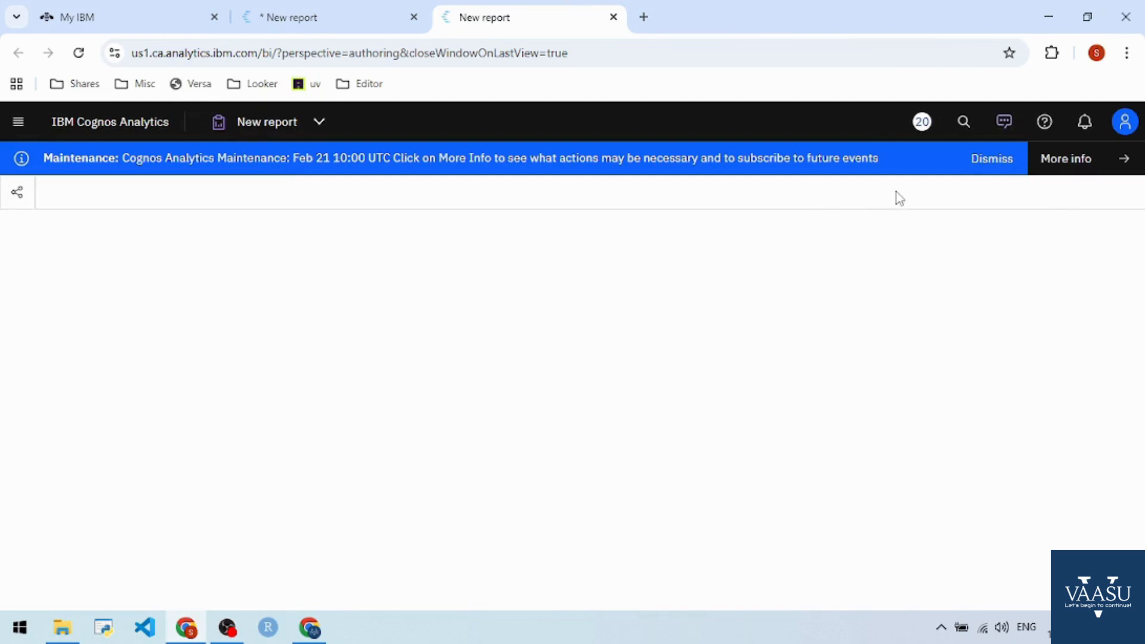
left_click(981, 161)
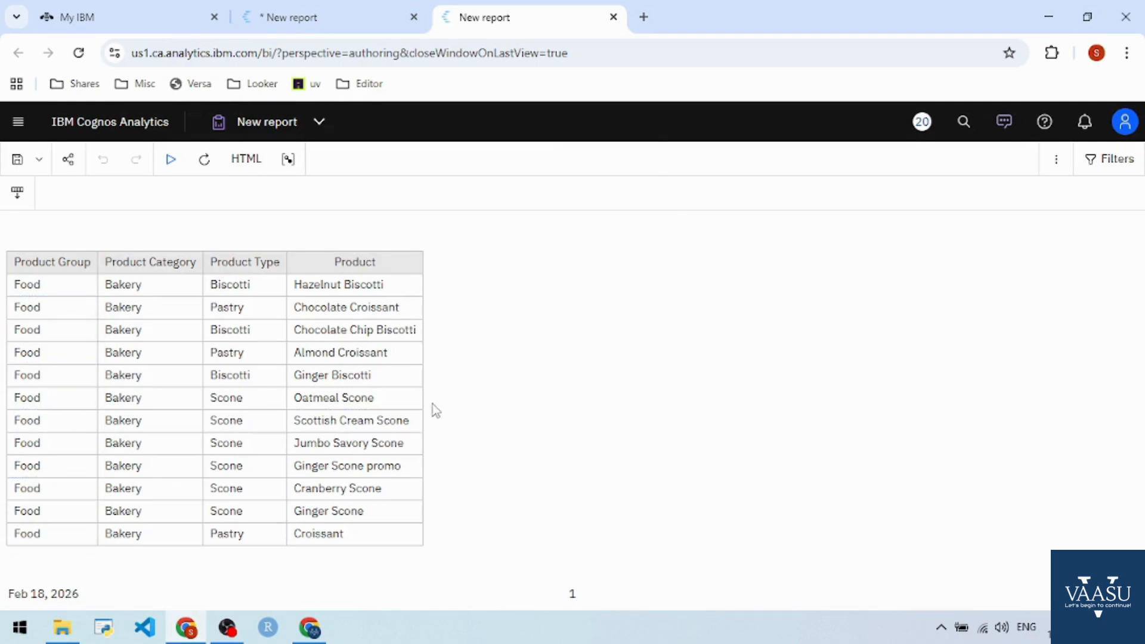
left_click(323, 11)
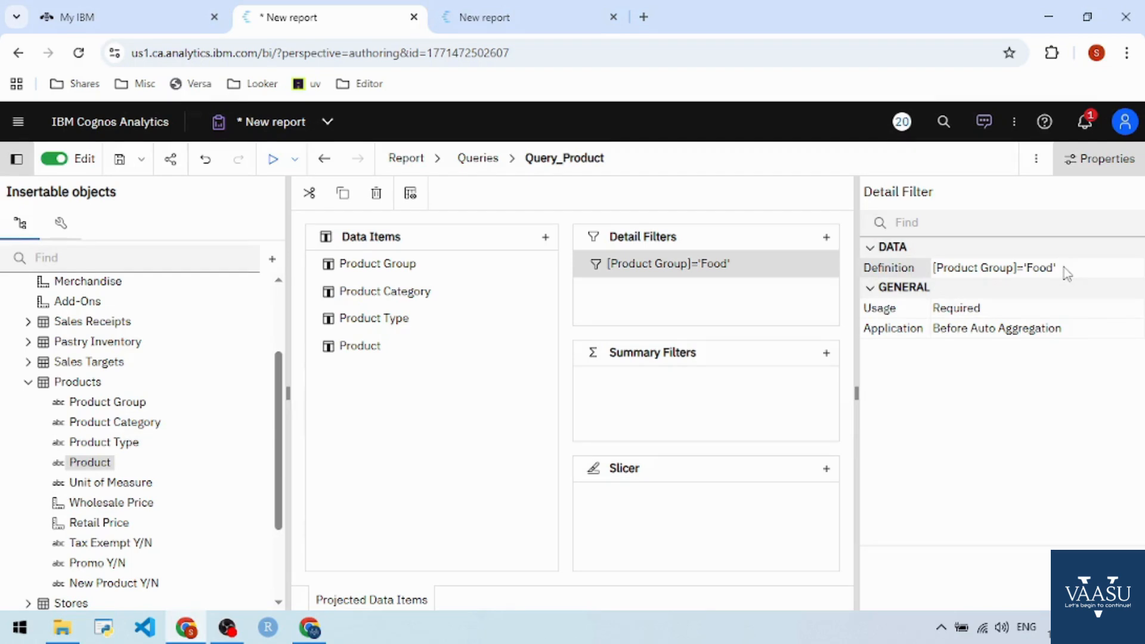
Step: Examine the detail filter's Usage options and enlarge the property descriptions to read about Usage and Application, leaving Usage set to Required
left_click(1030, 311)
left_click(1132, 310)
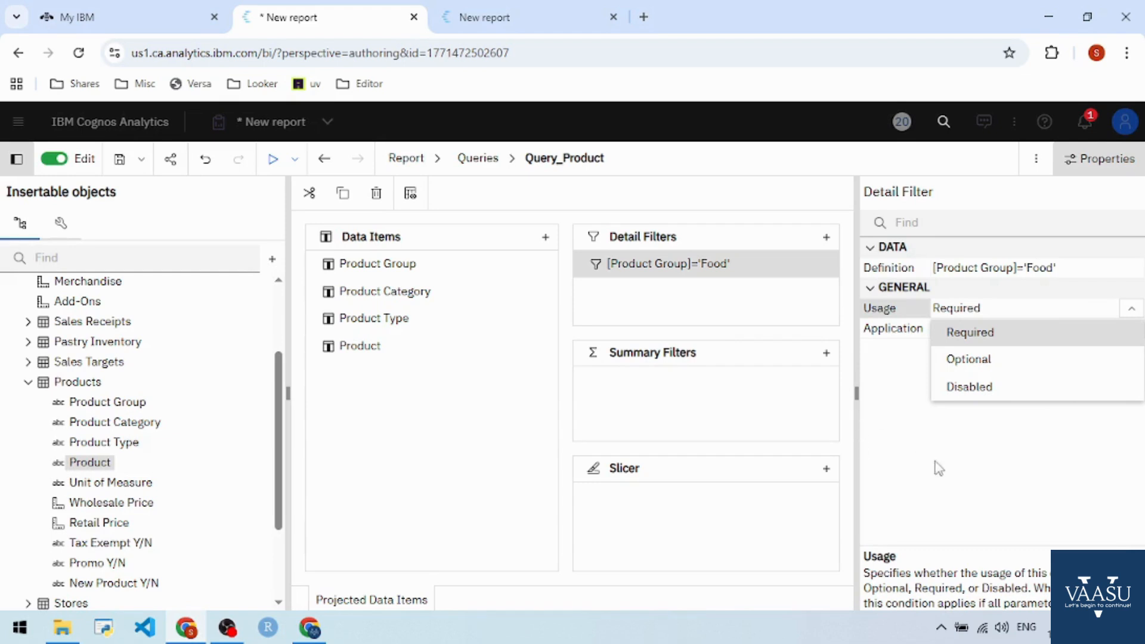
left_click(856, 426)
left_click_drag(856, 393, 841, 394)
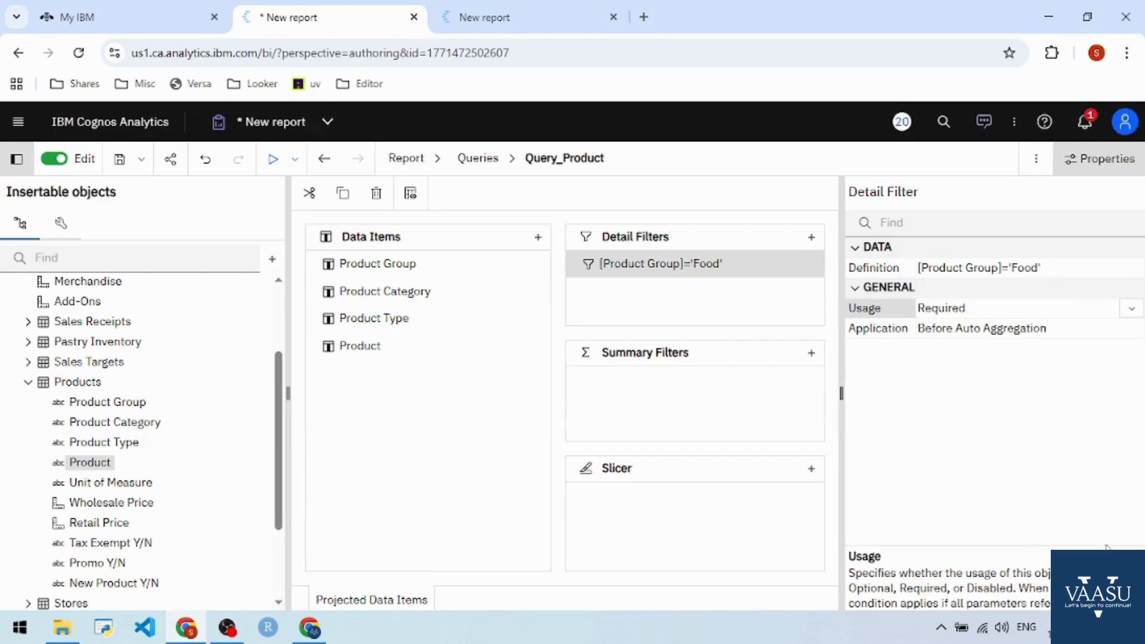
left_click_drag(1107, 546, 1053, 395)
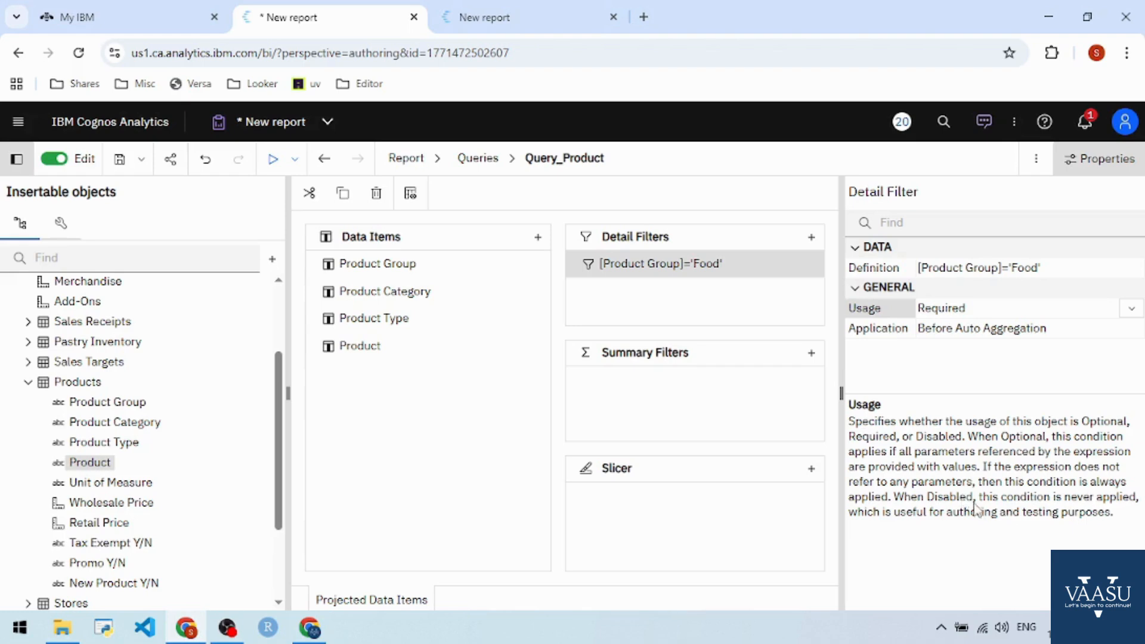
left_click(1130, 309)
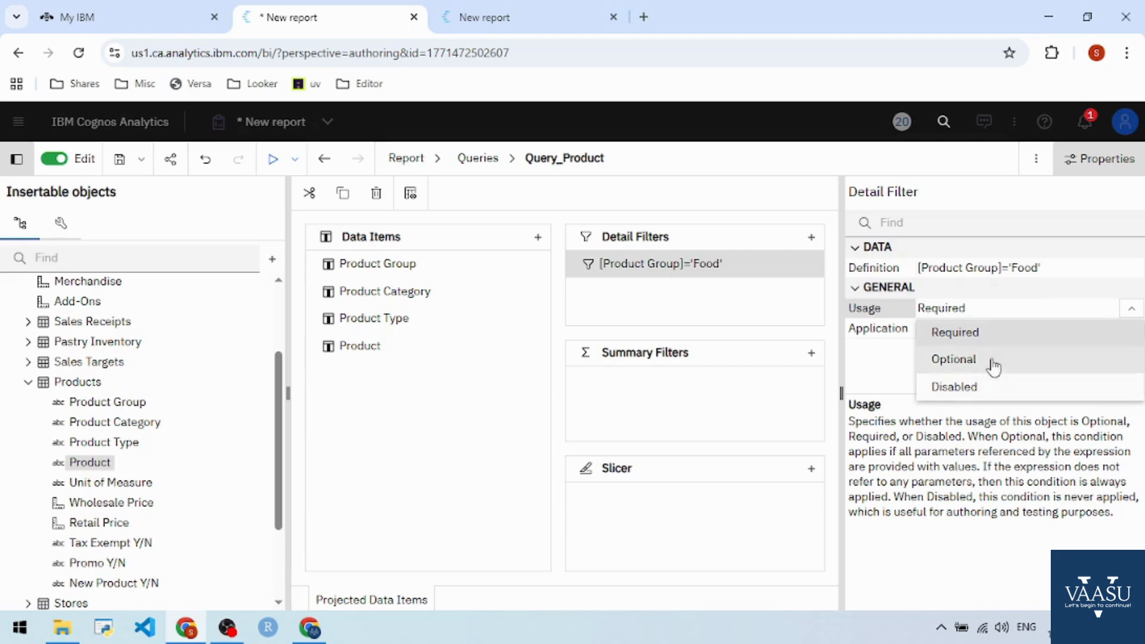
left_click(992, 332)
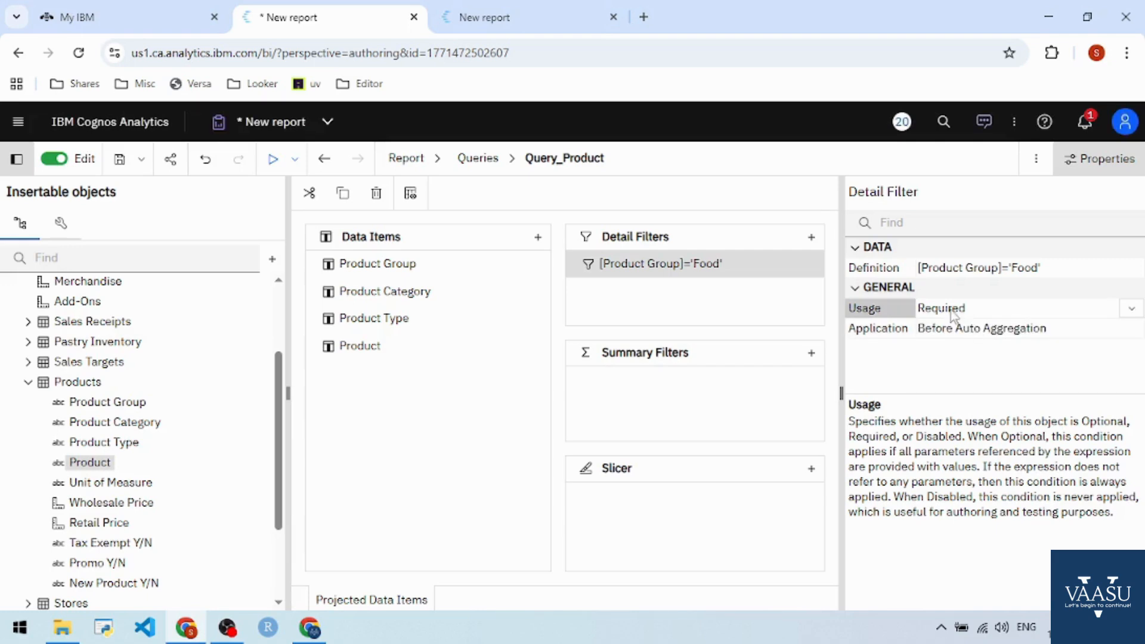
left_click(878, 334)
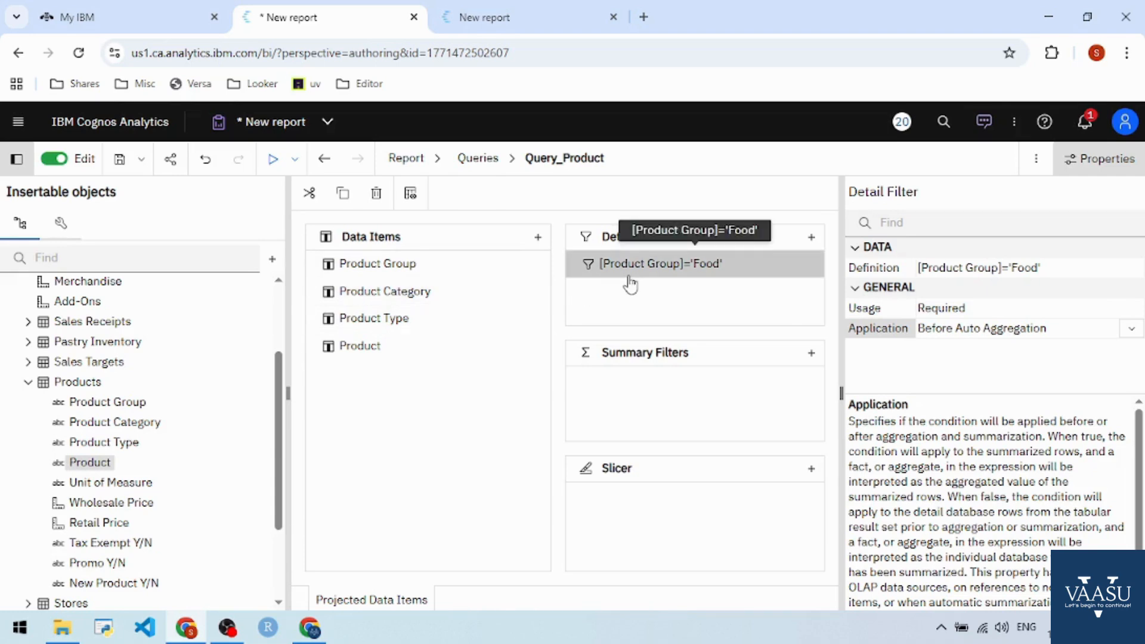
Step: Go back to Page1, open the filters of the product list to inspect its detail filter settings, and close them without changes
left_click(425, 160)
left_click(442, 244)
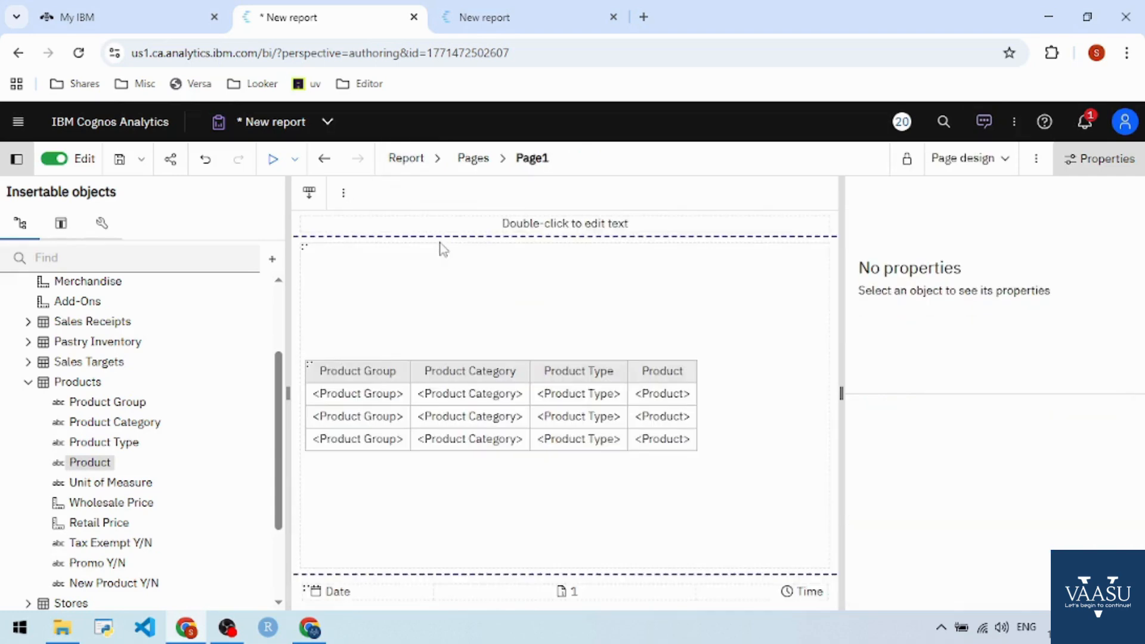
left_click(315, 370)
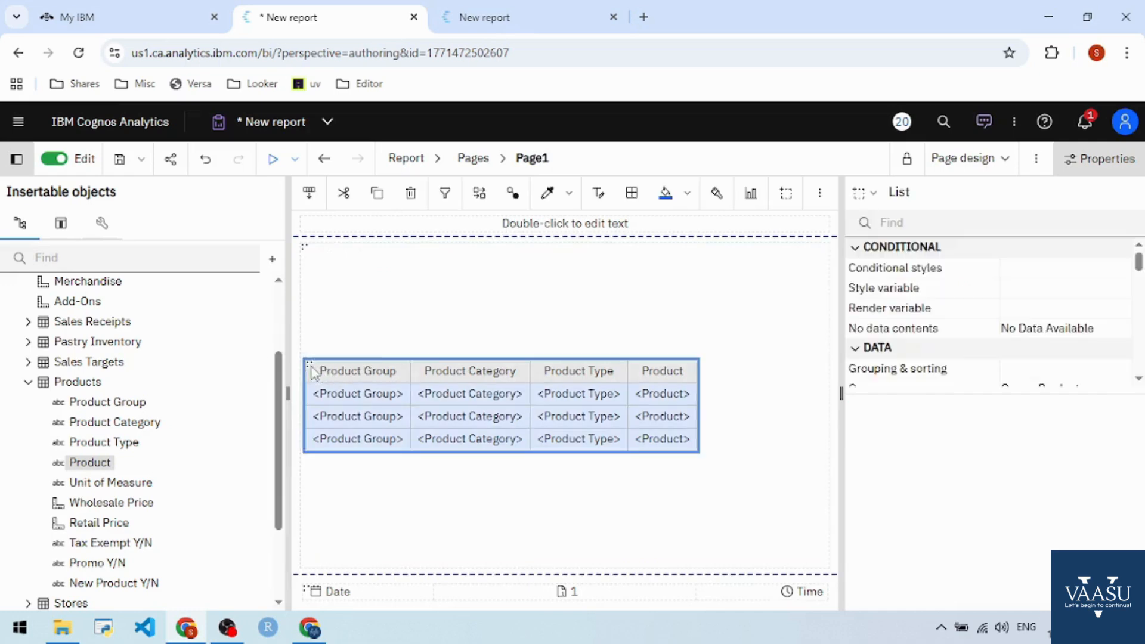
left_click(442, 200)
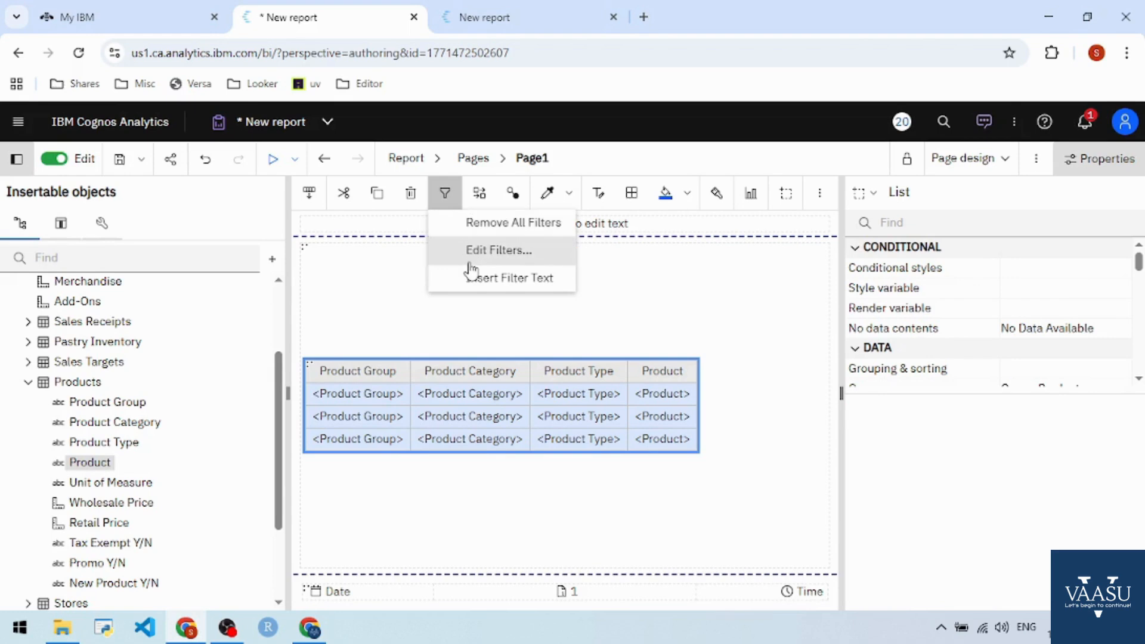
left_click(540, 252)
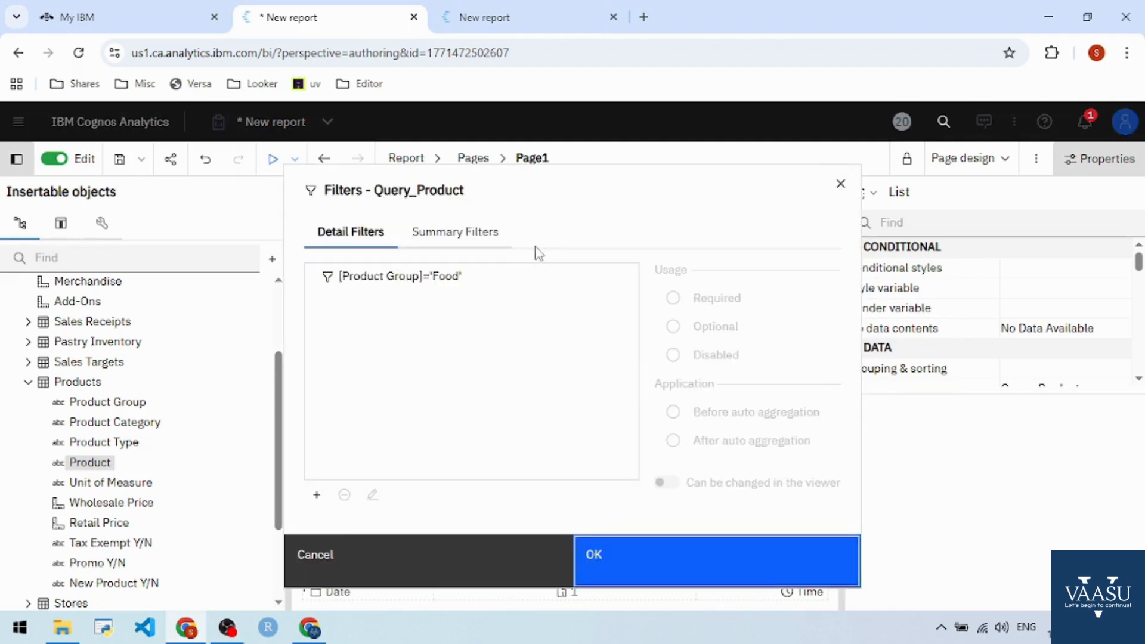
left_click(439, 285)
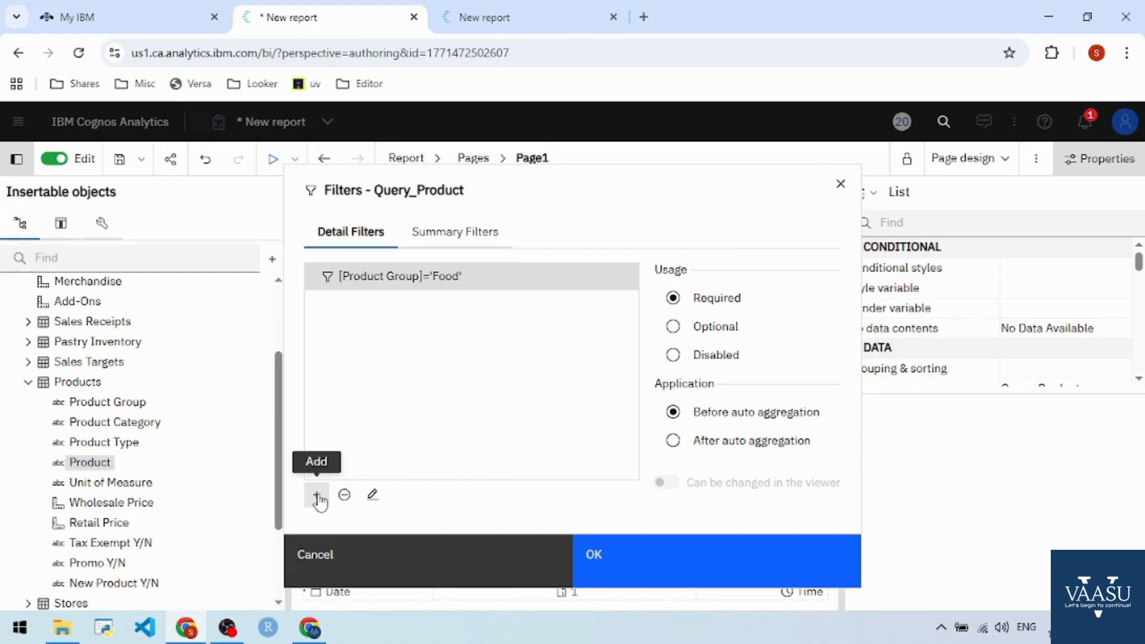
left_click(385, 556)
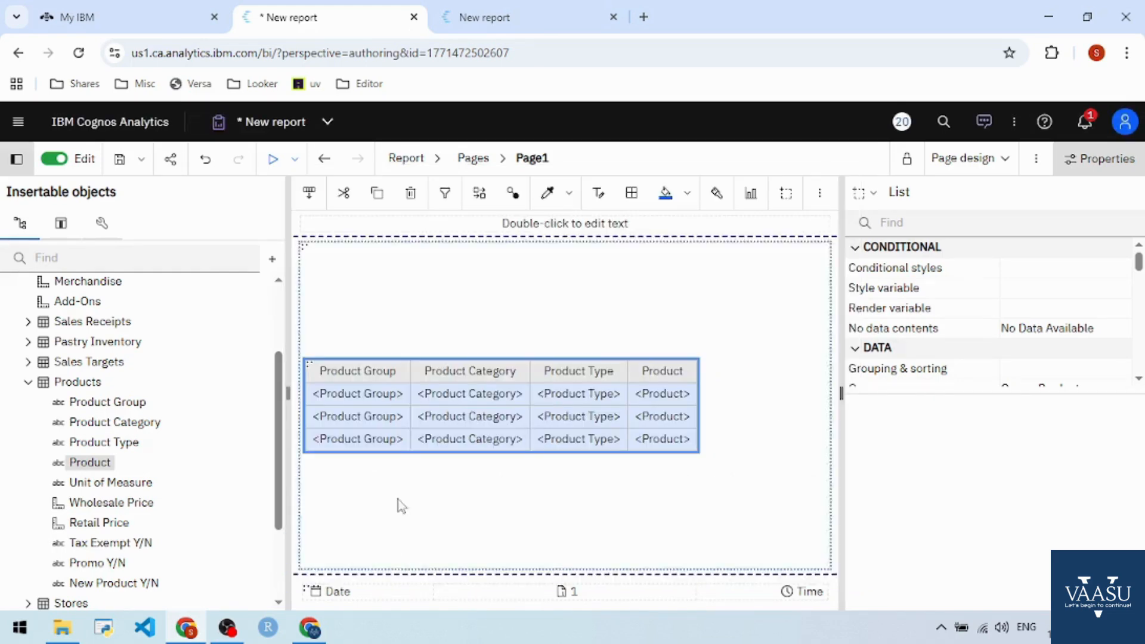